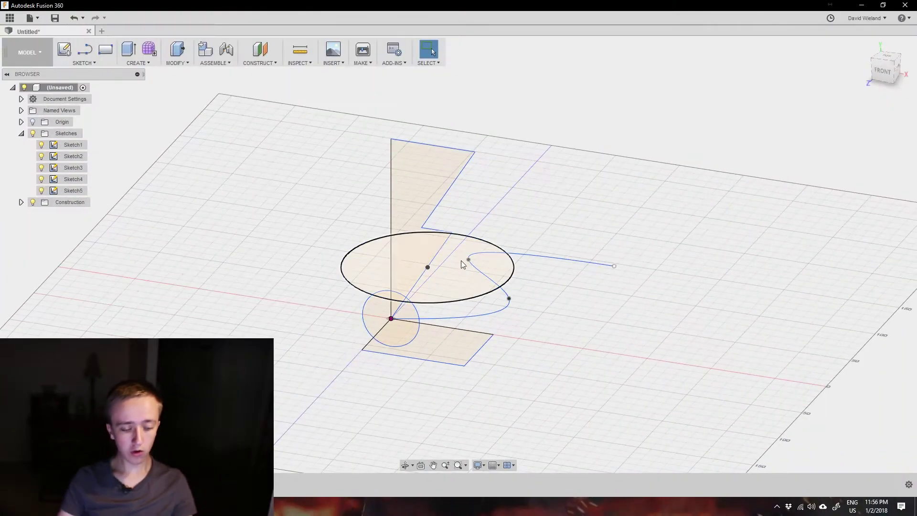
Hide Sketch1, Sketch2, Sketch3 and Sketch5, leaving only the rectangle Sketch4 visible
{"action": "mouse_move", "coordinate": [533, 342]}
{"action": "middle_mouse_down", "text": "shift"}
{"action": "mouse_move", "coordinate": [470, 319]}
{"action": "mouse_move", "coordinate": [460, 338]}
{"action": "mouse_move", "coordinate": [483, 348]}
{"action": "mouse_move", "coordinate": [548, 334]}
{"action": "mouse_move", "coordinate": [538, 342]}
{"action": "middle_mouse_up", "text": "shift"}
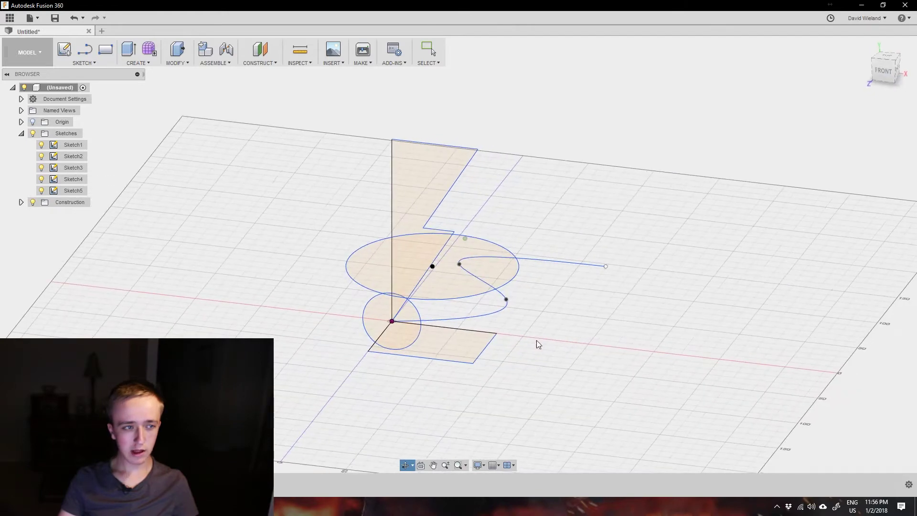
{"action": "left_click", "coordinate": [41, 144]}
{"action": "left_click", "coordinate": [41, 156]}
{"action": "left_click", "coordinate": [41, 167]}
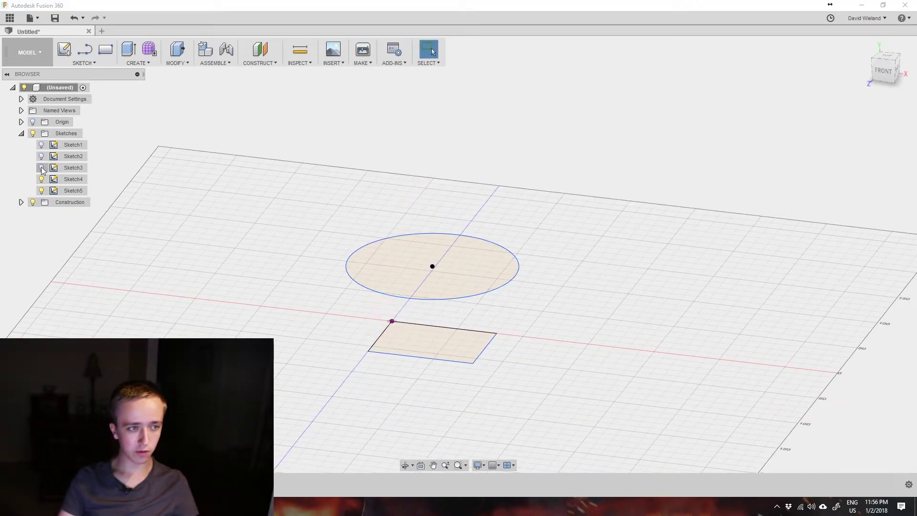
{"action": "left_click", "coordinate": [41, 191]}
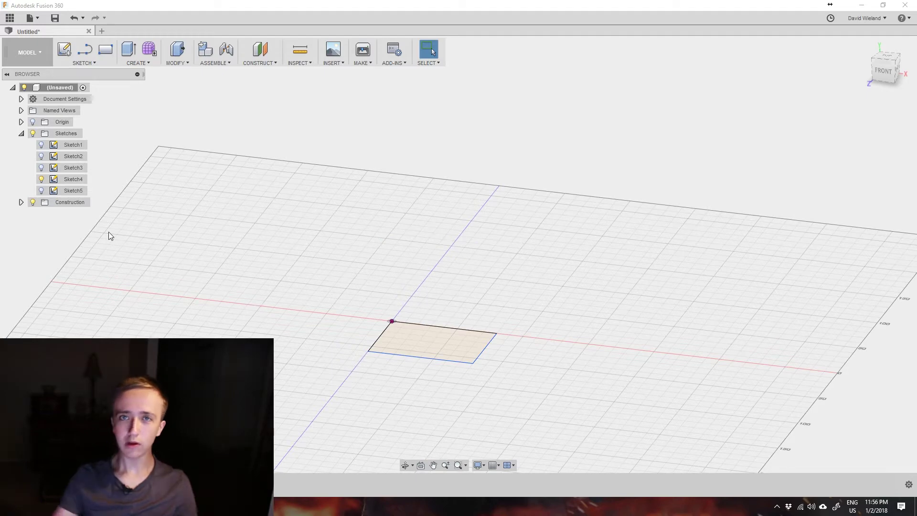
Orbit the view around the rectangle and bring up the Create tools list
{"action": "middle_click_drag", "start_coordinate": [279, 345], "coordinate": [280, 360], "text": "shift"}
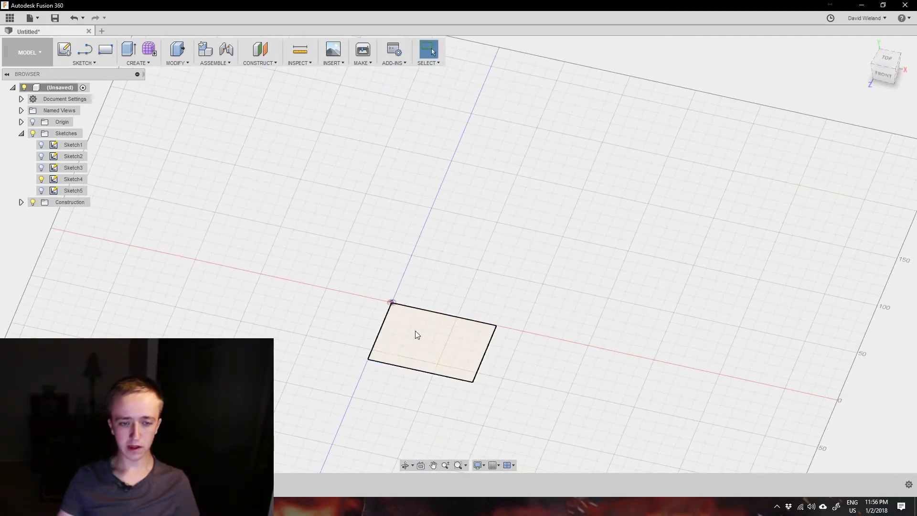
{"action": "middle_click_drag", "start_coordinate": [415, 329], "coordinate": [414, 311], "text": "shift"}
{"action": "middle_click_drag", "start_coordinate": [233, 234], "coordinate": [234, 234], "text": "shift"}
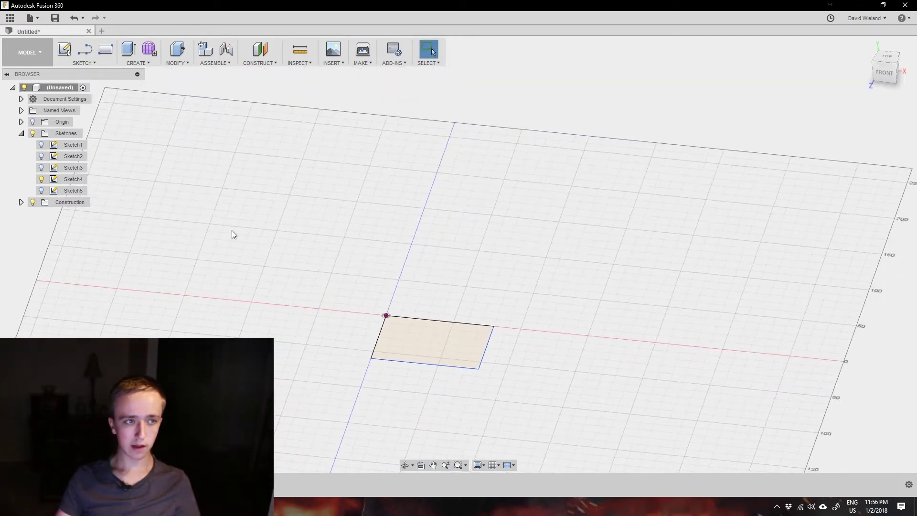
{"action": "left_click", "coordinate": [136, 61]}
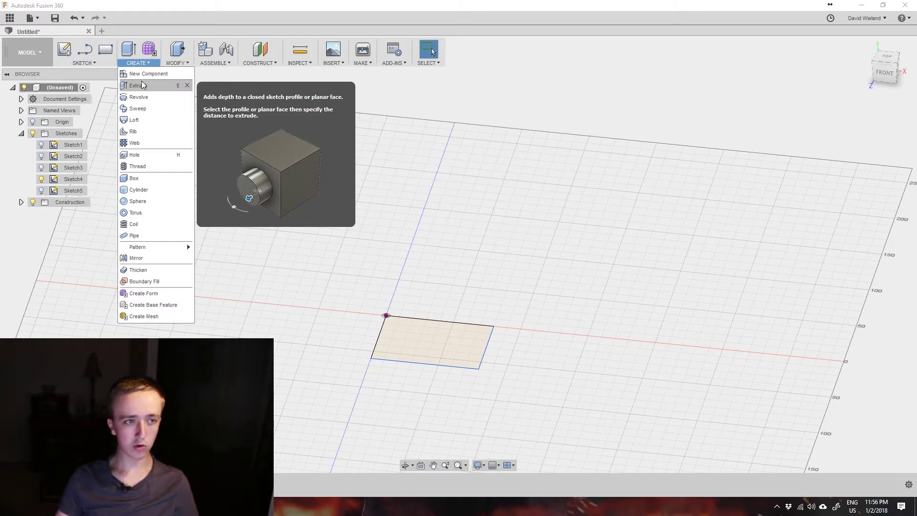
Extrude the rectangle profile upward 70 mm as a new box preview
{"action": "left_click", "coordinate": [142, 85]}
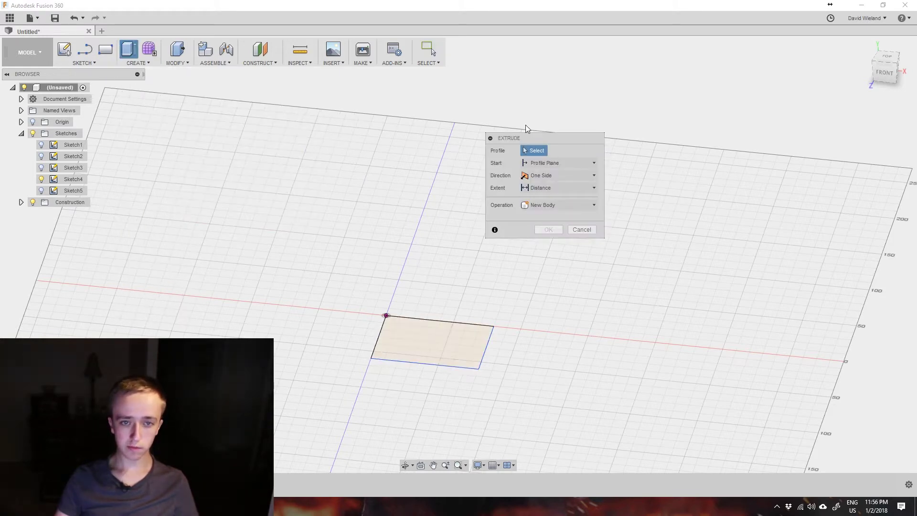
{"action": "left_click", "coordinate": [448, 353]}
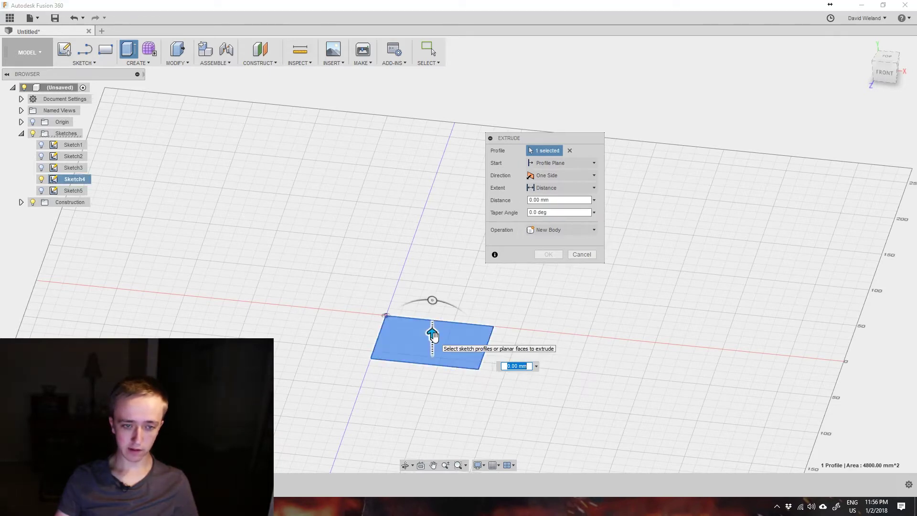
{"action": "left_click_drag", "start_coordinate": [433, 333], "coordinate": [433, 249]}
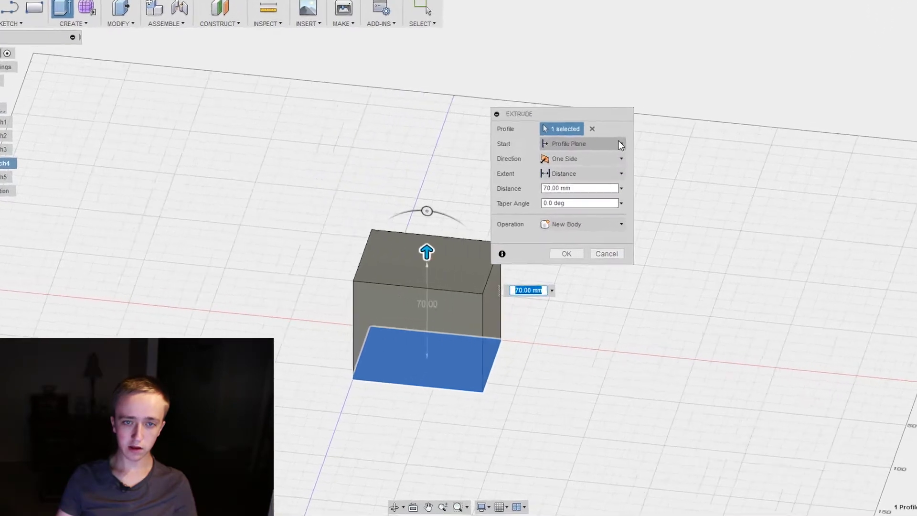
{"action": "left_click", "coordinate": [620, 144]}
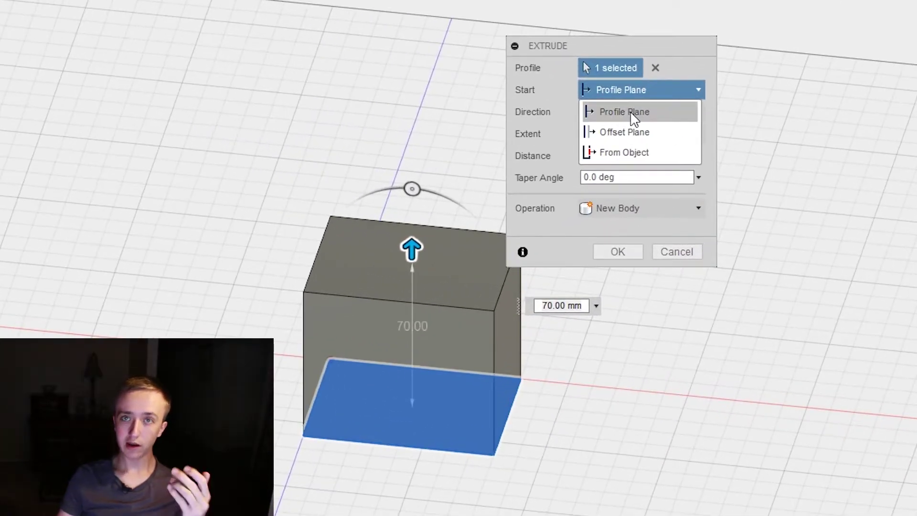
Set the extrusion Start to Offset Plane with a 5 mm offset
{"action": "left_click", "coordinate": [635, 139]}
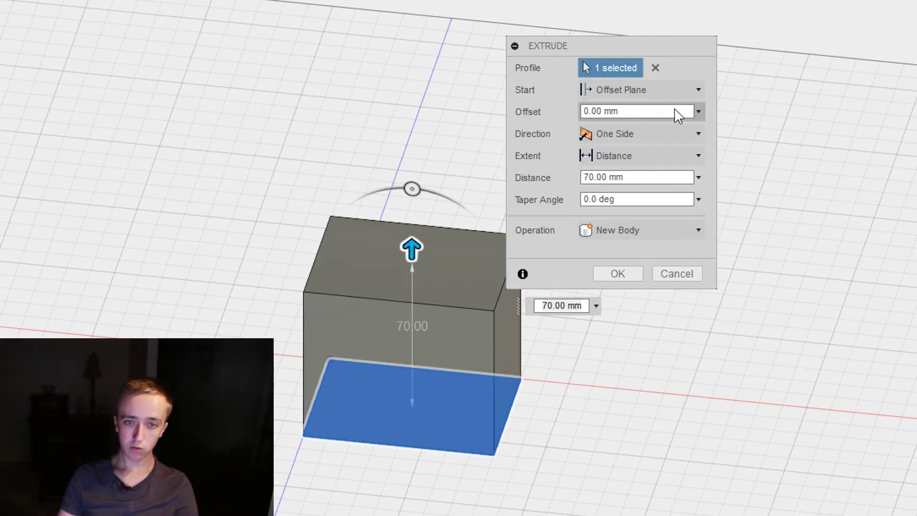
{"action": "double_click", "coordinate": [637, 112]}
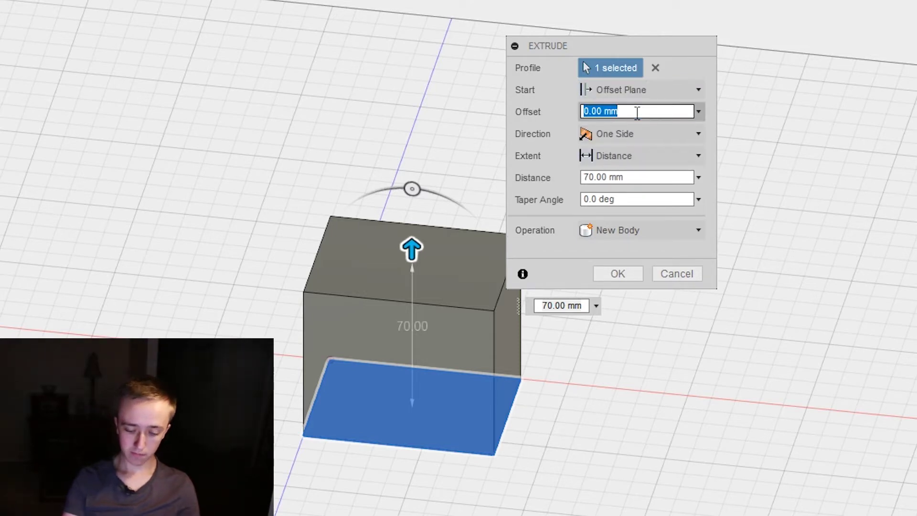
{"action": "type", "text": "5"}
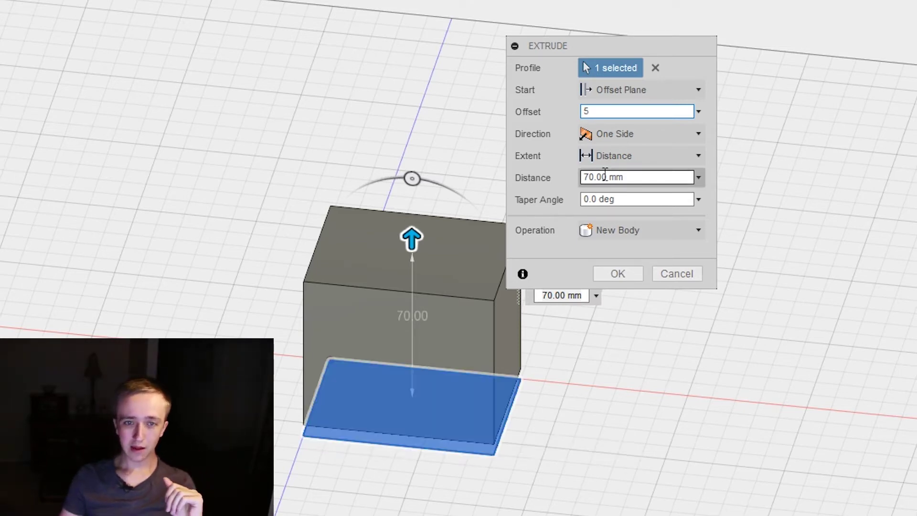
{"action": "left_click", "coordinate": [606, 136]}
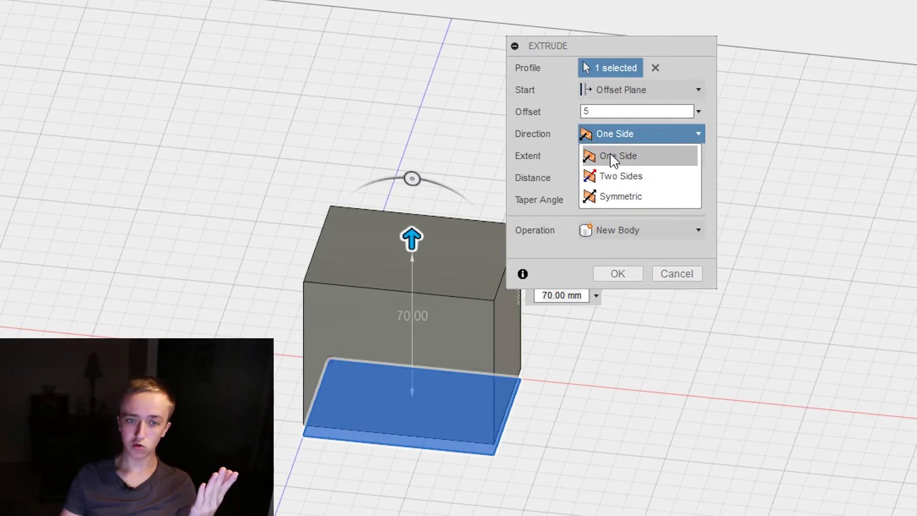
{"action": "left_click", "coordinate": [620, 175]}
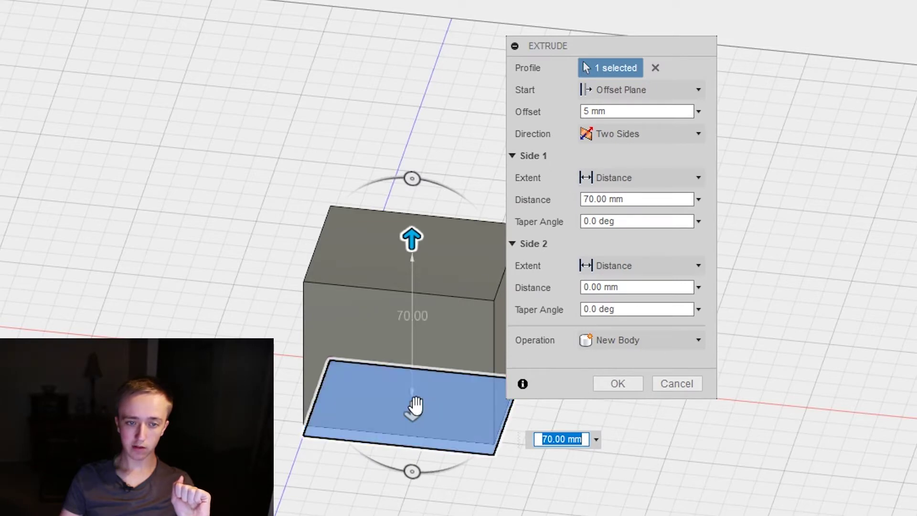
{"action": "left_click_drag", "start_coordinate": [415, 406], "coordinate": [412, 493]}
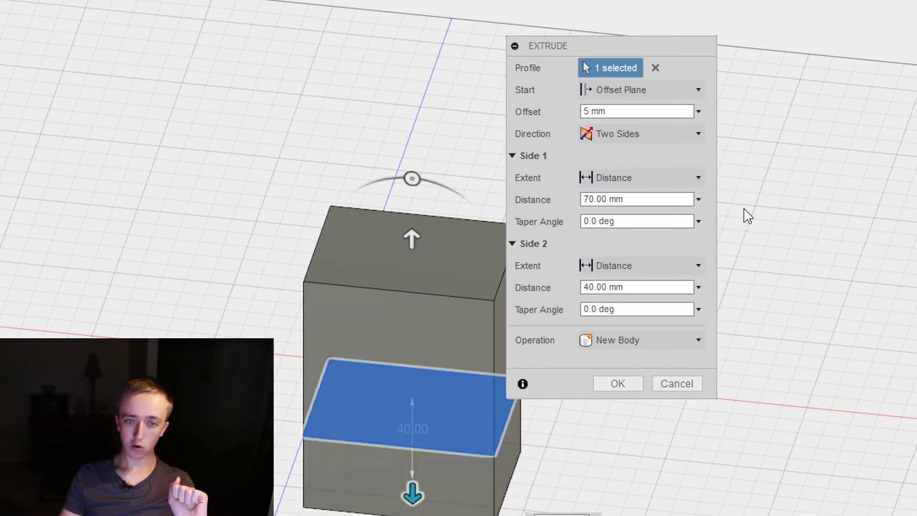
{"action": "left_click", "coordinate": [626, 134]}
{"action": "left_click", "coordinate": [624, 193]}
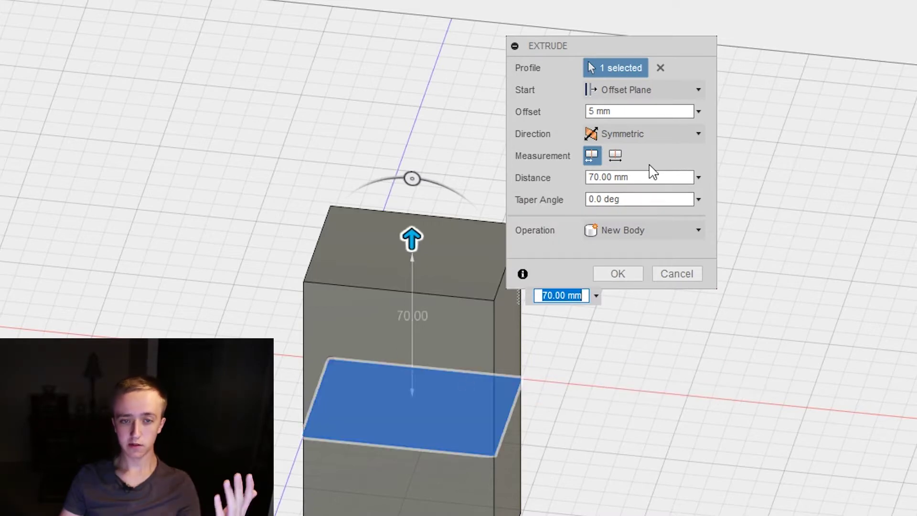
{"action": "left_click", "coordinate": [651, 136]}
{"action": "left_click", "coordinate": [647, 154]}
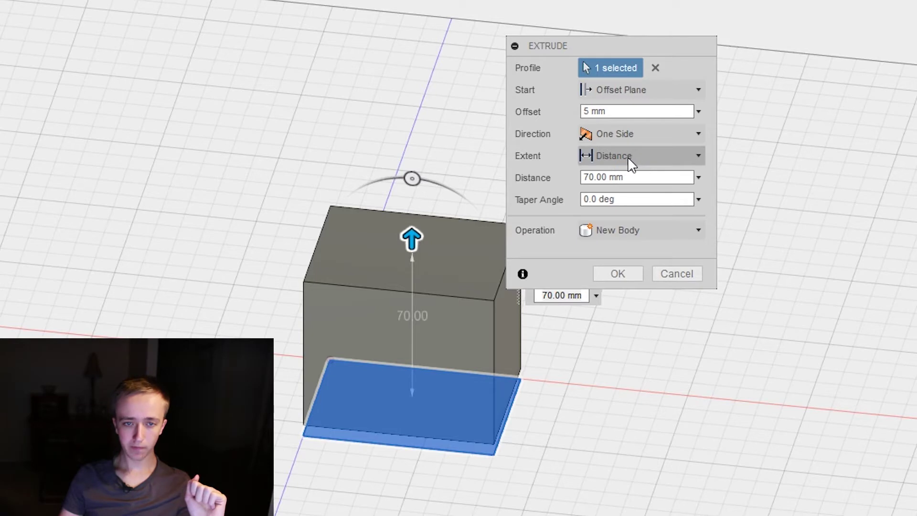
{"action": "left_click", "coordinate": [651, 157]}
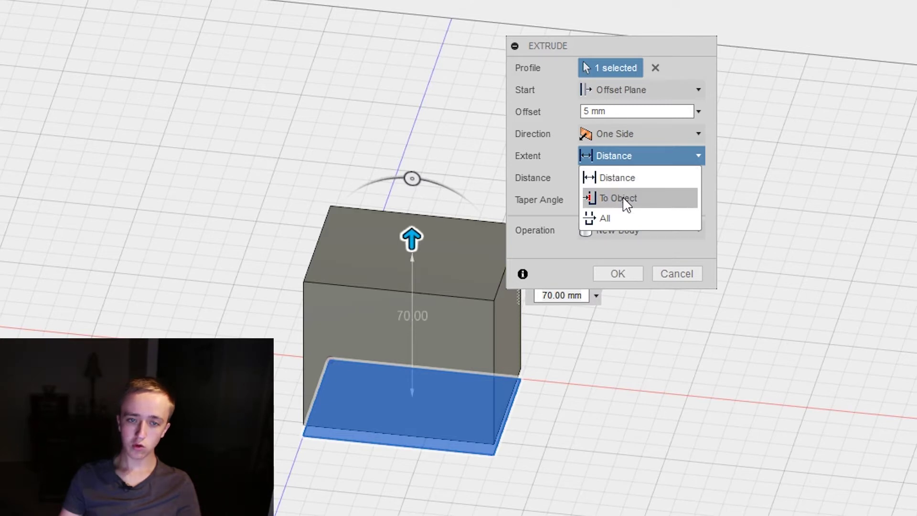
{"action": "left_click", "coordinate": [634, 155]}
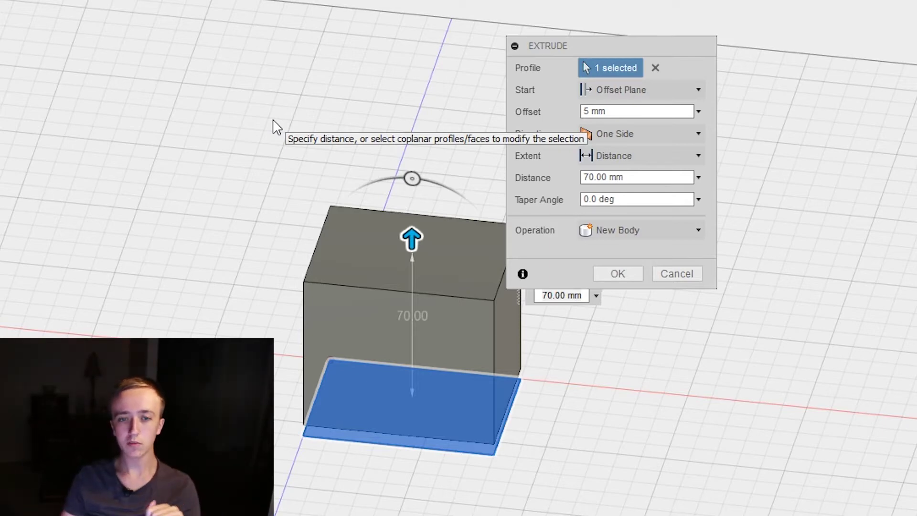
Keep the New Body operation, close the Extrude settings, and hide the rectangle sketch
{"action": "left_click", "coordinate": [656, 232]}
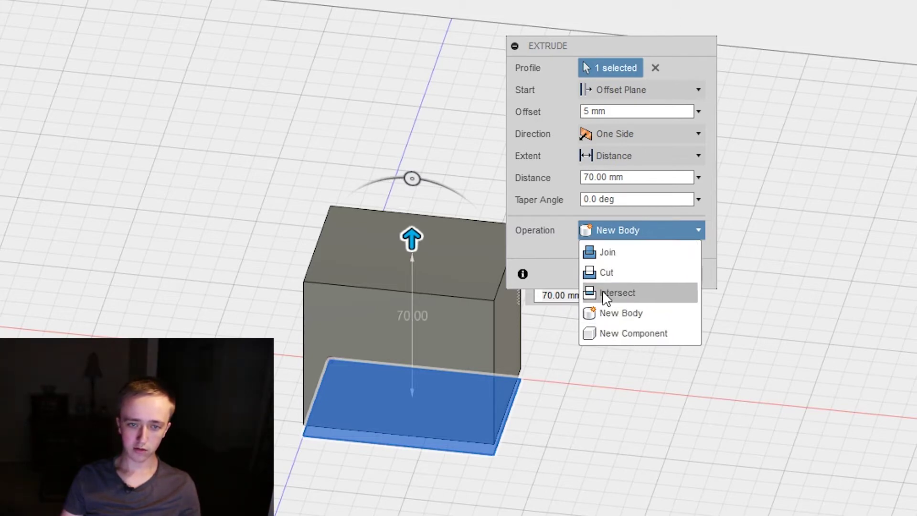
{"action": "left_click", "coordinate": [718, 235]}
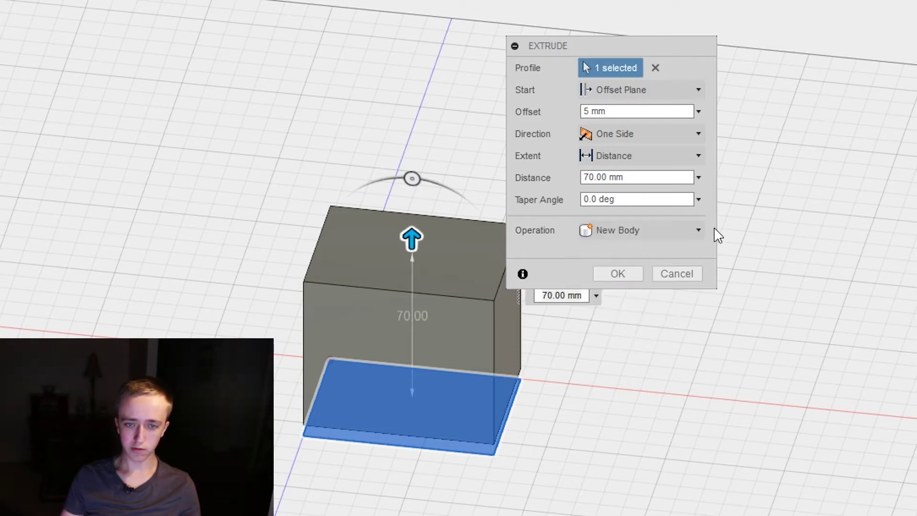
{"action": "left_click", "coordinate": [631, 270]}
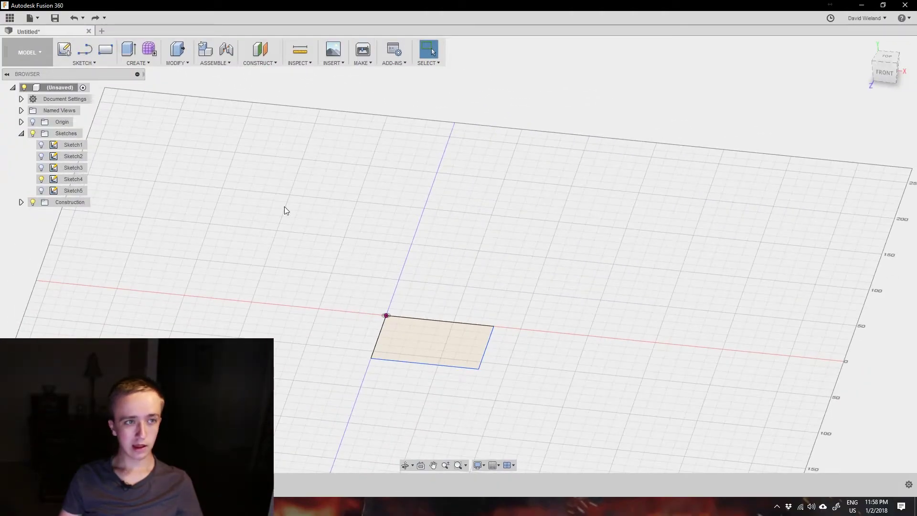
{"action": "left_click", "coordinate": [42, 179]}
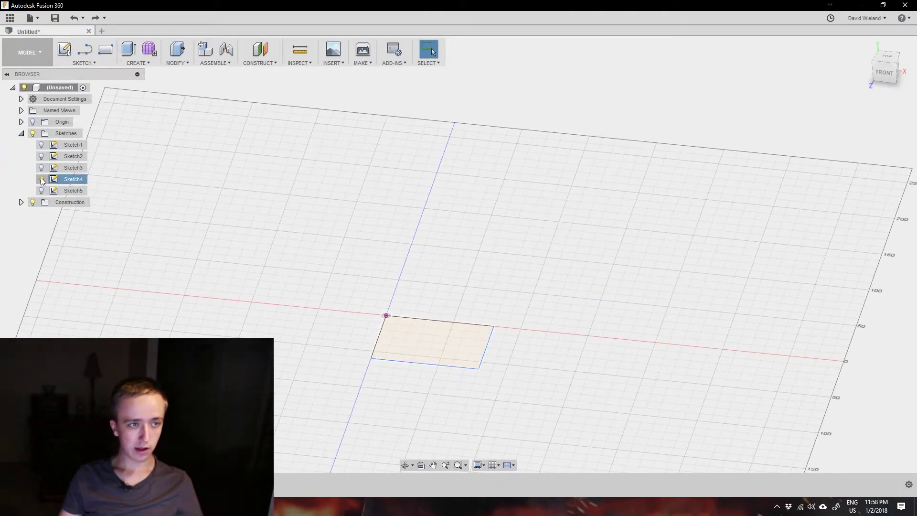
Show the jagged sketch, start a Revolve with the zigzag Sketch1 profile, and begin axis selection
{"action": "left_click", "coordinate": [41, 180]}
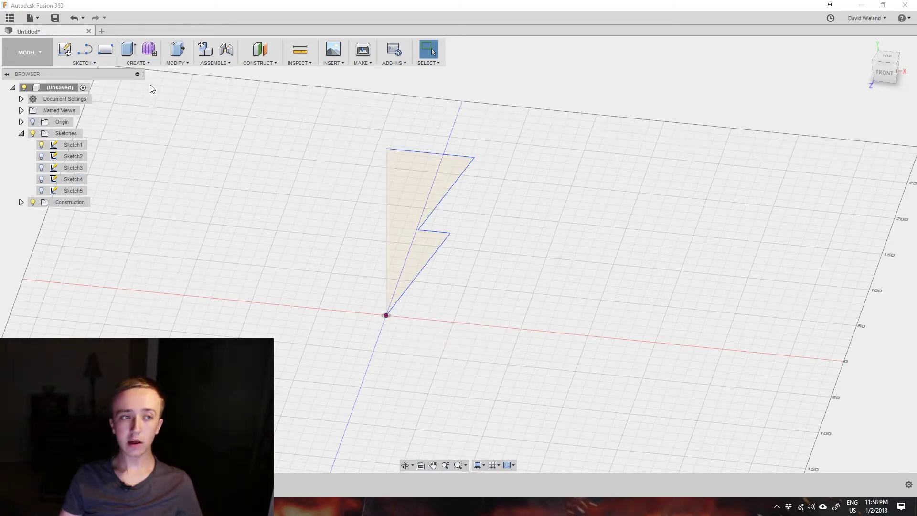
{"action": "left_click", "coordinate": [137, 63]}
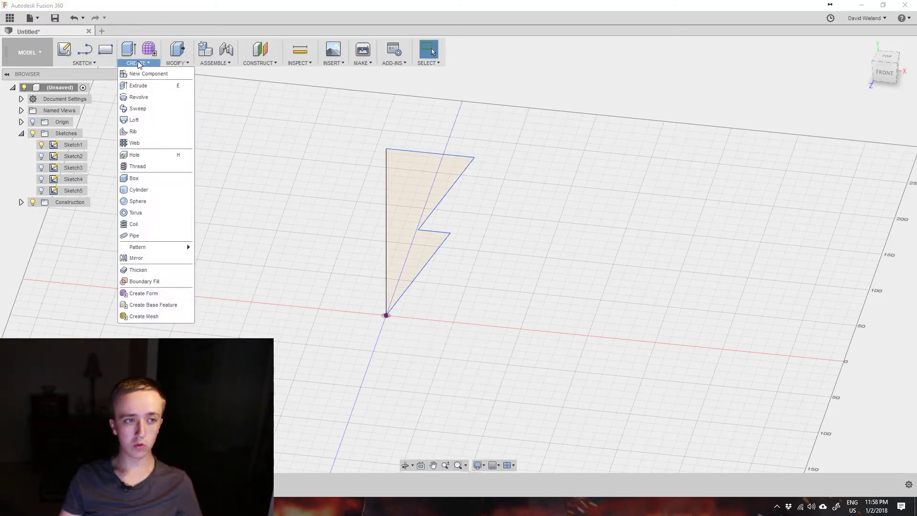
{"action": "left_click", "coordinate": [141, 97]}
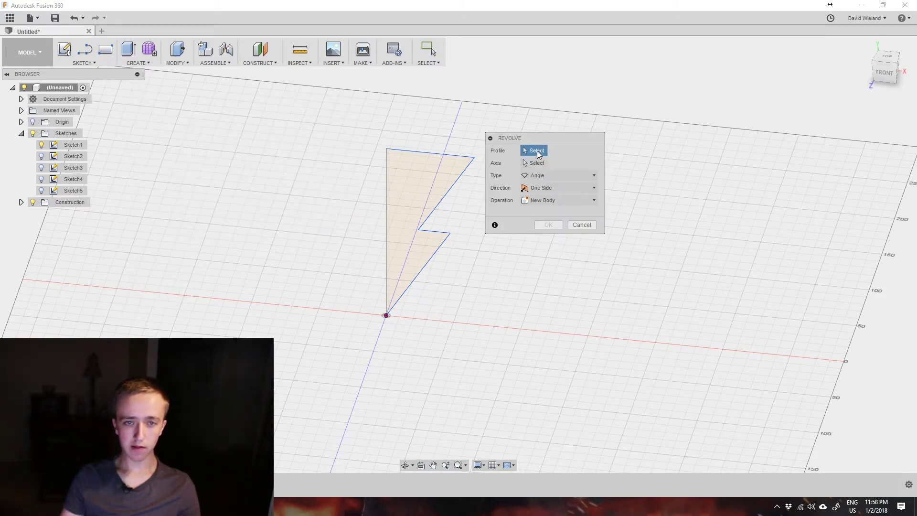
{"action": "left_click", "coordinate": [418, 176]}
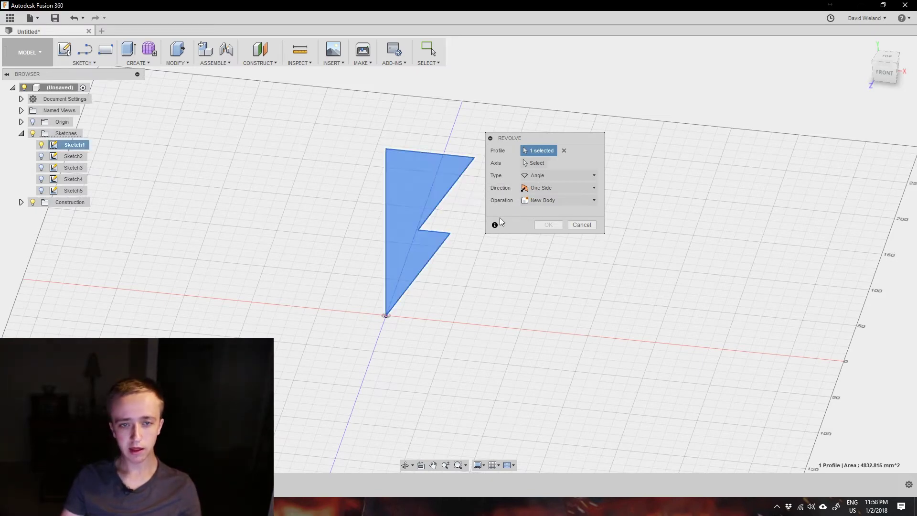
{"action": "left_click", "coordinate": [534, 164]}
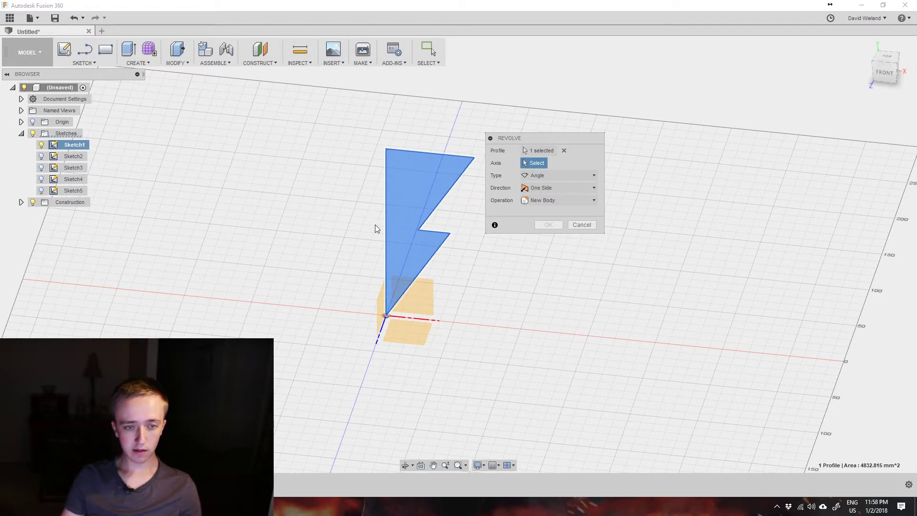
Revolve about the profile's vertical edge at -250 degrees, One Side direction, and confirm
{"action": "left_click", "coordinate": [386, 293]}
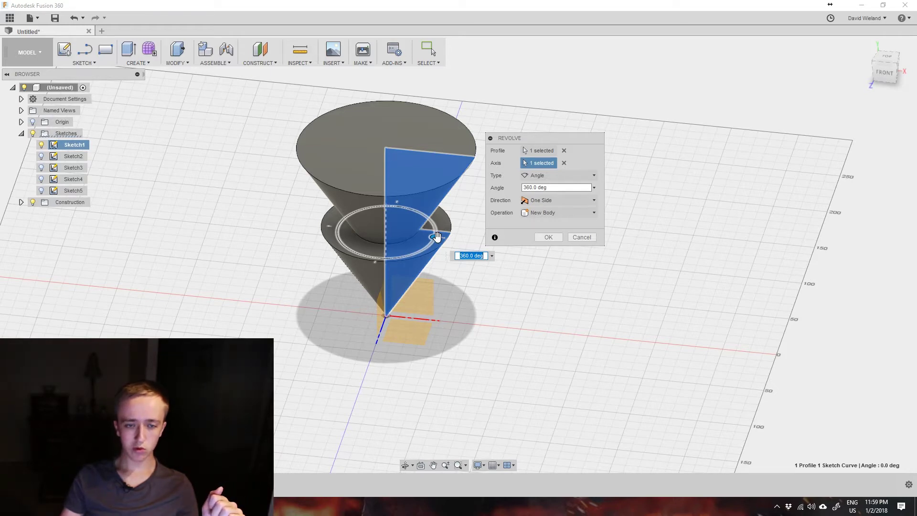
{"action": "left_click_drag", "start_coordinate": [437, 236], "coordinate": [323, 293]}
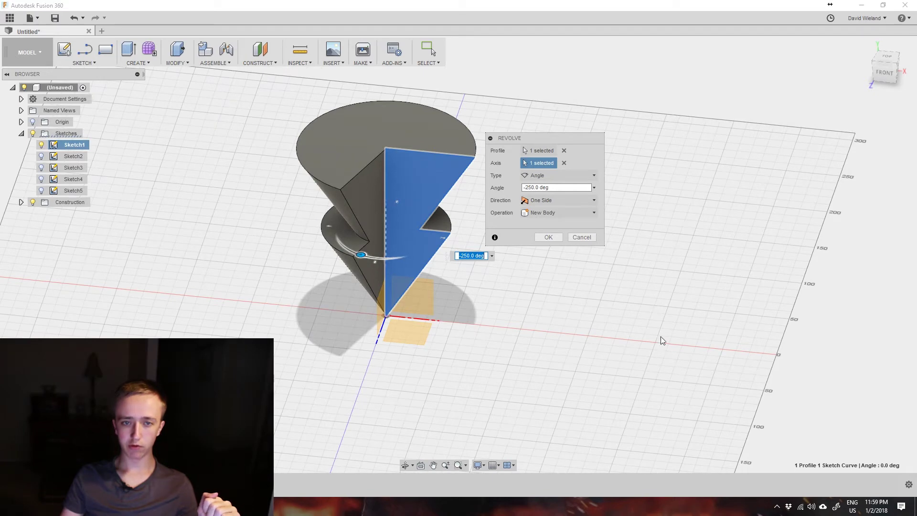
{"action": "left_click", "coordinate": [548, 203]}
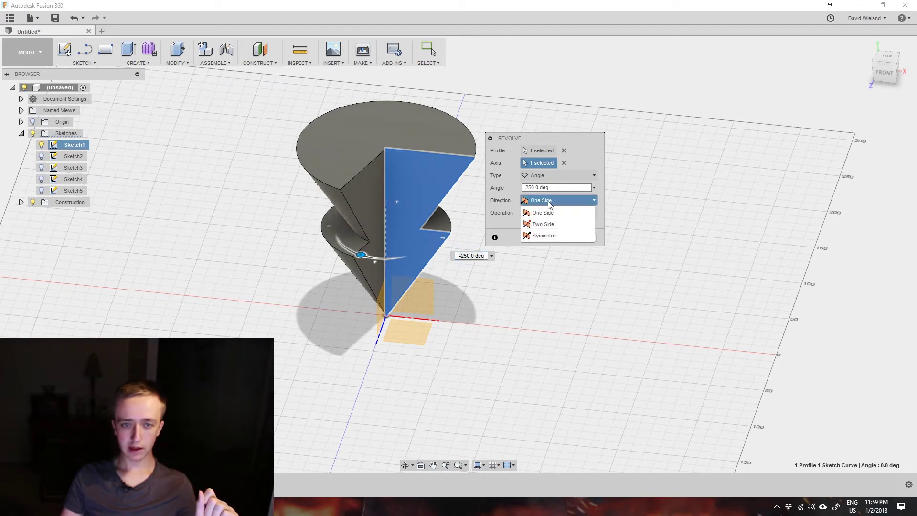
{"action": "left_click", "coordinate": [499, 225]}
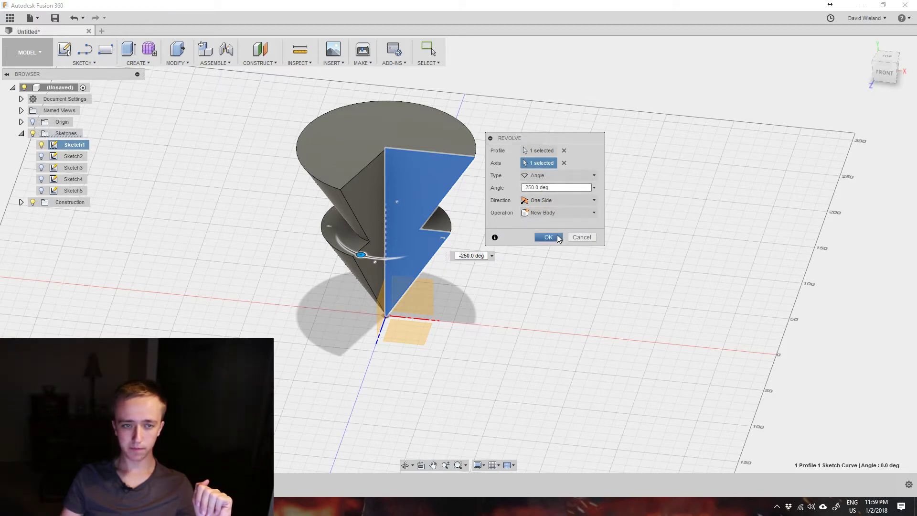
{"action": "left_click", "coordinate": [549, 238]}
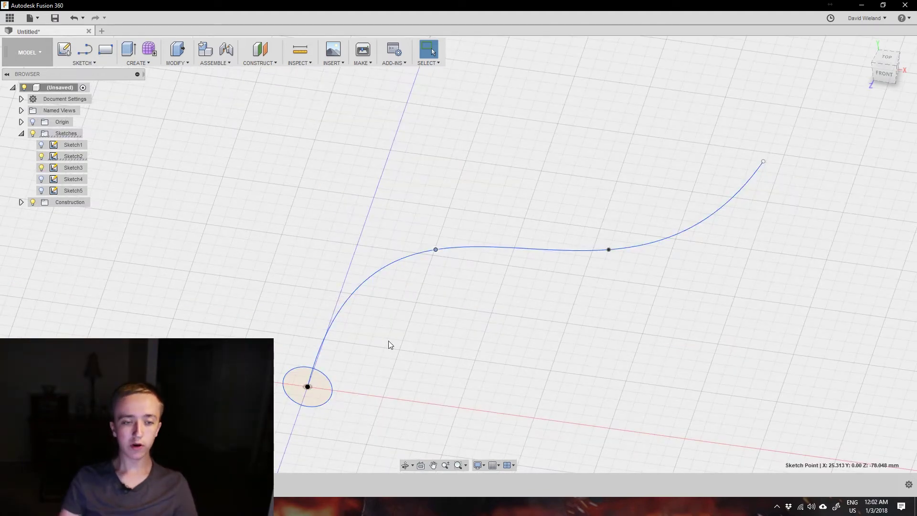
Orbit to an angled top-front view of the spline and circle, then start a Sweep
{"action": "middle_click_drag", "start_coordinate": [433, 398], "coordinate": [323, 348], "text": "shift"}
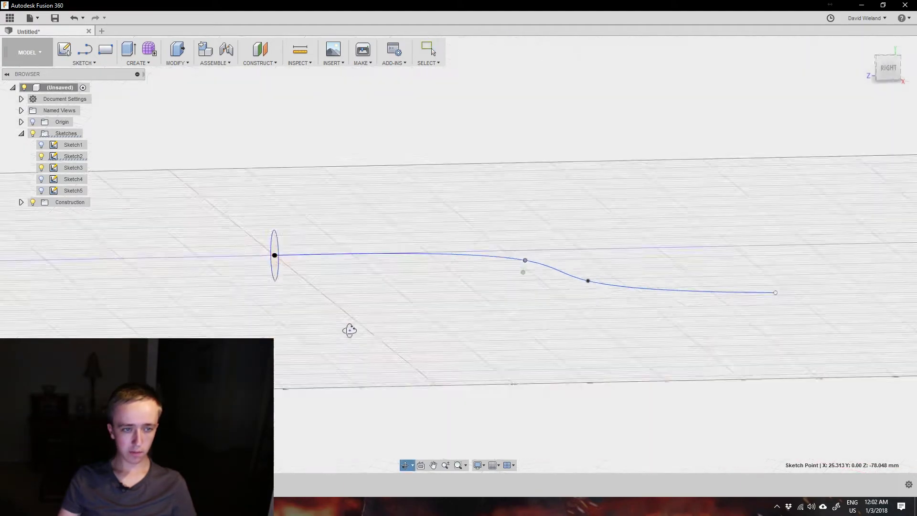
{"action": "mouse_move", "coordinate": [349, 330]}
{"action": "middle_mouse_down", "text": "shift"}
{"action": "mouse_move", "coordinate": [335, 340]}
{"action": "mouse_move", "coordinate": [407, 359]}
{"action": "middle_mouse_up", "text": "shift"}
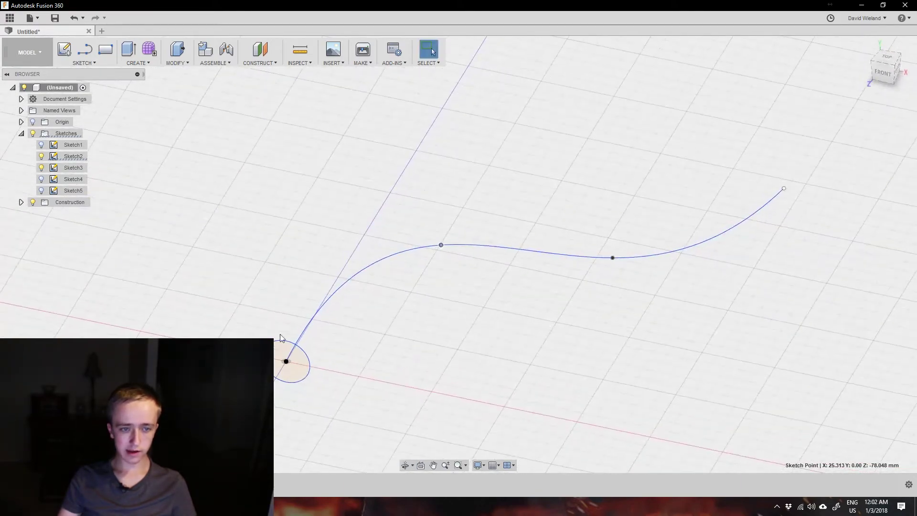
{"action": "left_click", "coordinate": [141, 66]}
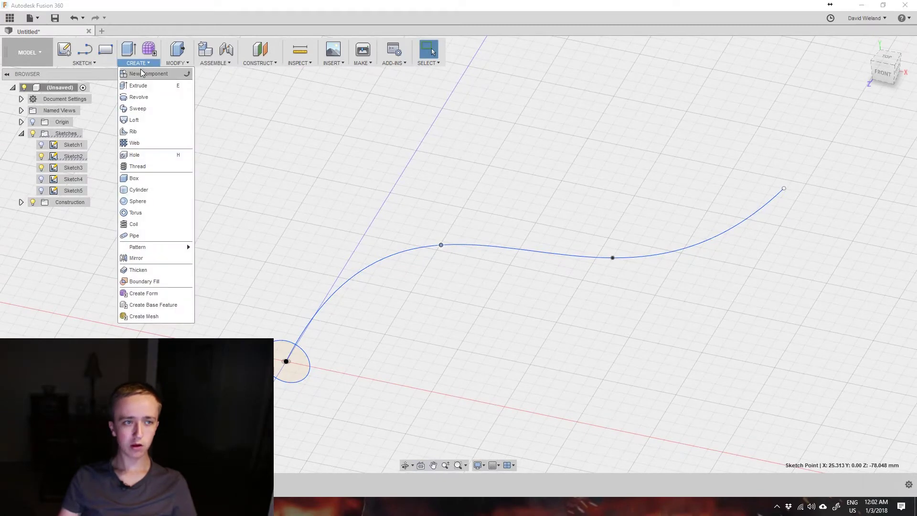
{"action": "left_click", "coordinate": [137, 108]}
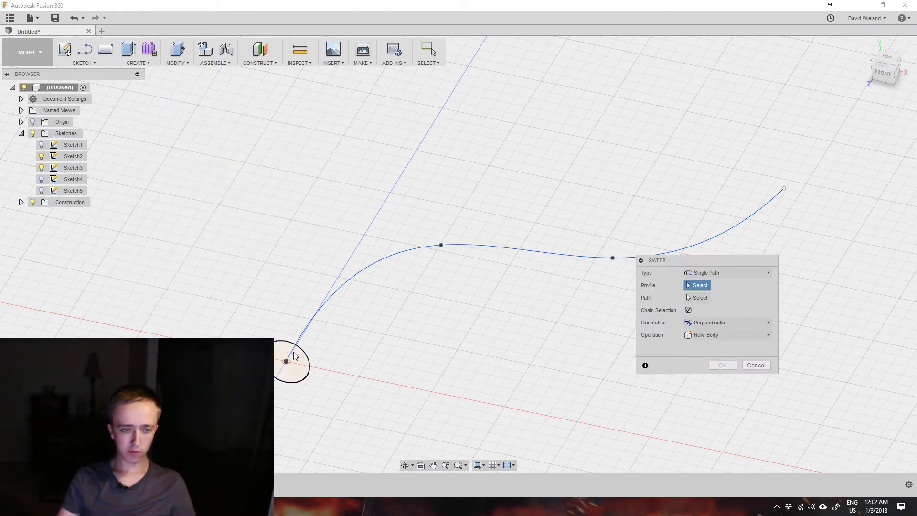
Sweep the circle profile along the S-shaped spline path and view the tube from the side
{"action": "left_click", "coordinate": [294, 357]}
{"action": "left_click", "coordinate": [700, 298]}
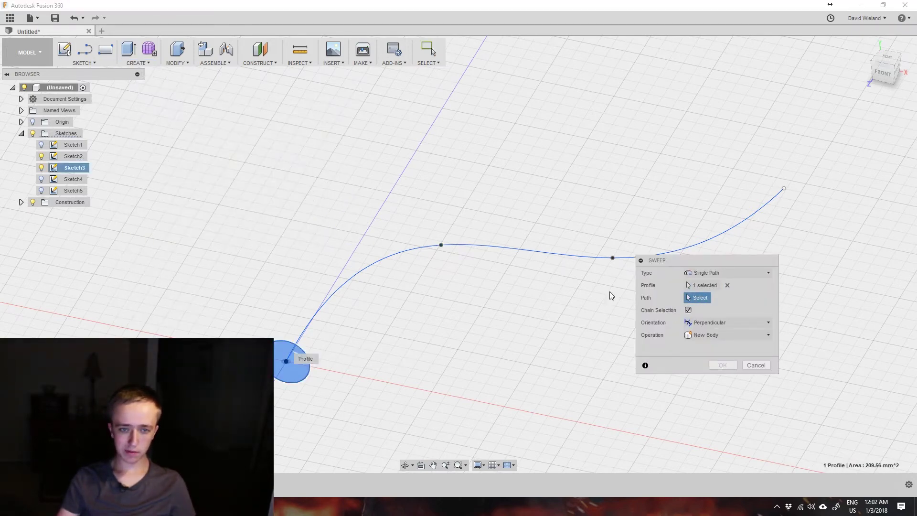
{"action": "left_click", "coordinate": [508, 249]}
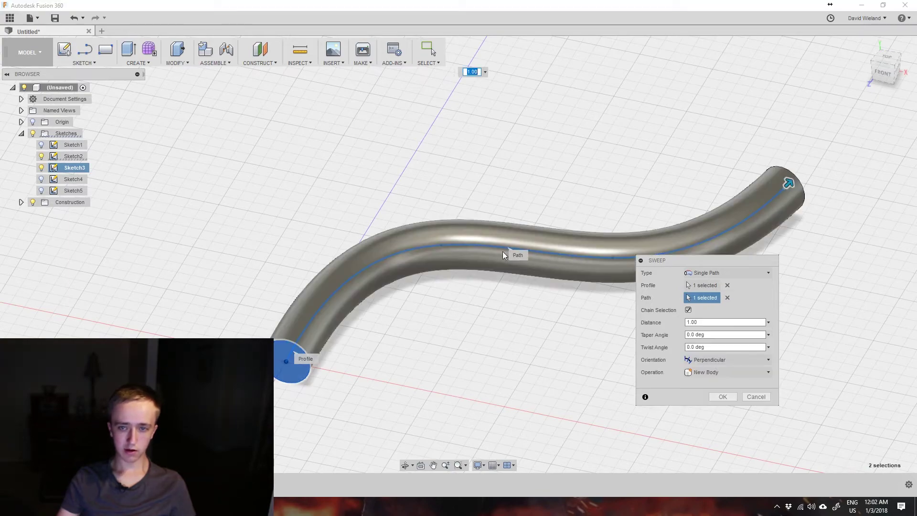
{"action": "middle_click_drag", "start_coordinate": [248, 326], "coordinate": [263, 181], "text": "shift"}
{"action": "scroll", "coordinate": [368, 331], "scroll_direction": "down", "scroll_amount": 4}
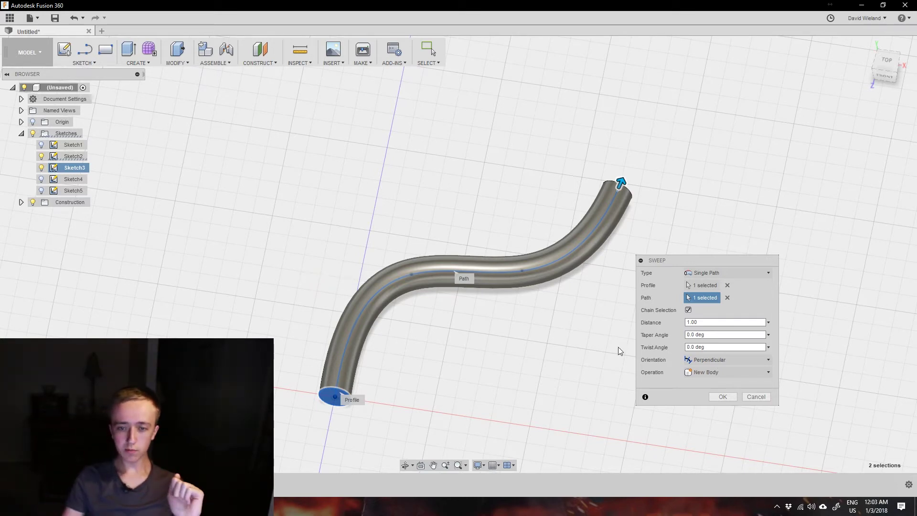
Compare the sweep with Parallel orientation, then switch it back to Perpendicular
{"action": "left_click", "coordinate": [712, 361]}
{"action": "left_click", "coordinate": [716, 383]}
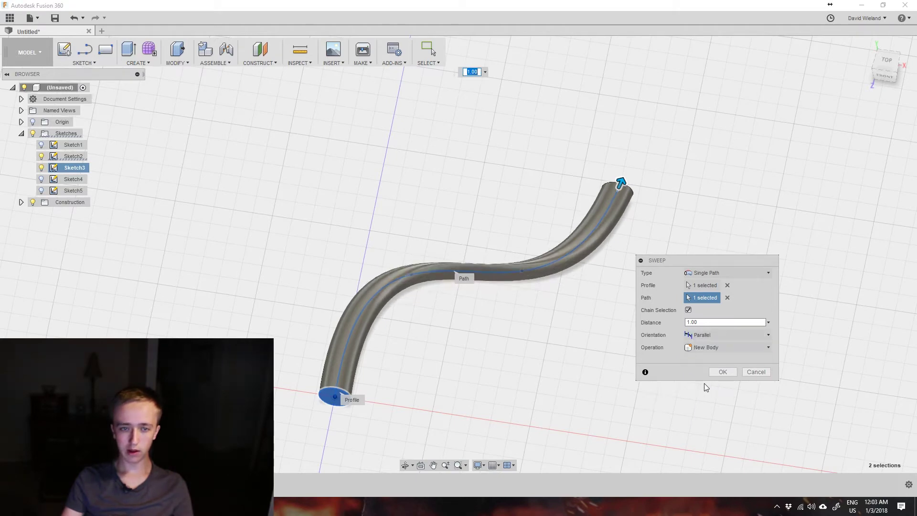
{"action": "middle_click_drag", "start_coordinate": [467, 363], "coordinate": [395, 363], "text": "shift"}
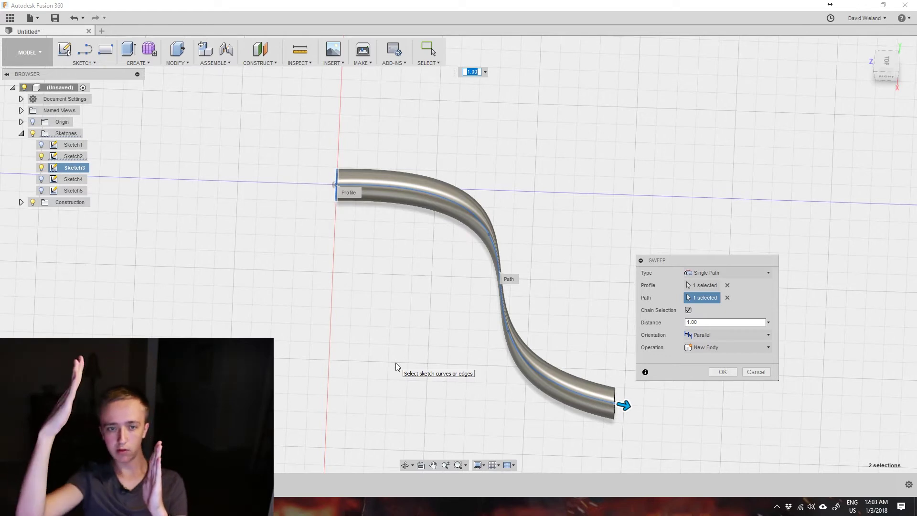
{"action": "left_click", "coordinate": [724, 335]}
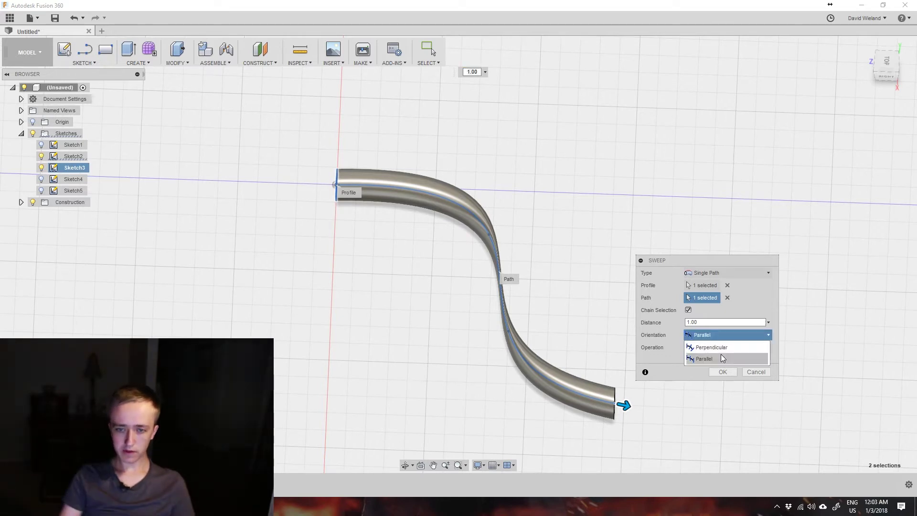
{"action": "left_click", "coordinate": [717, 347]}
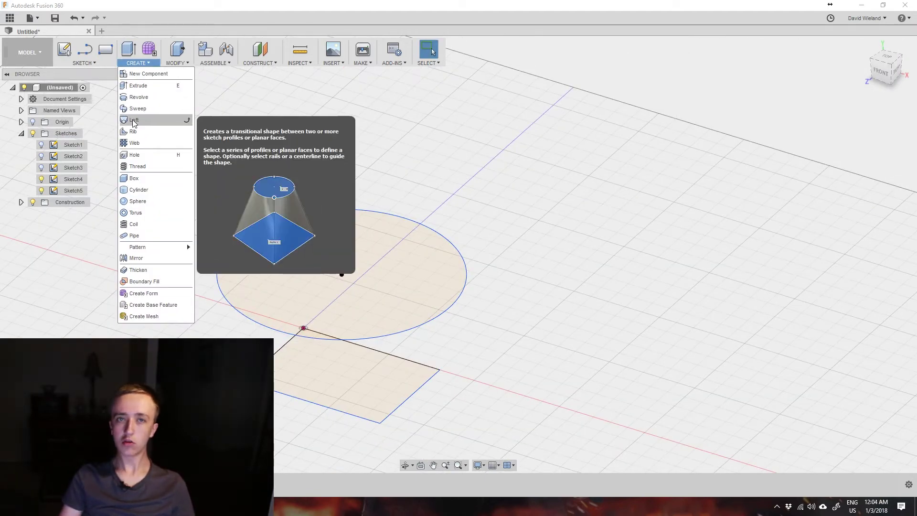
Loft from the square (Profile 1) to the circle (Profile 2) into a new body, then inspect it from below
{"action": "left_click", "coordinate": [132, 120]}
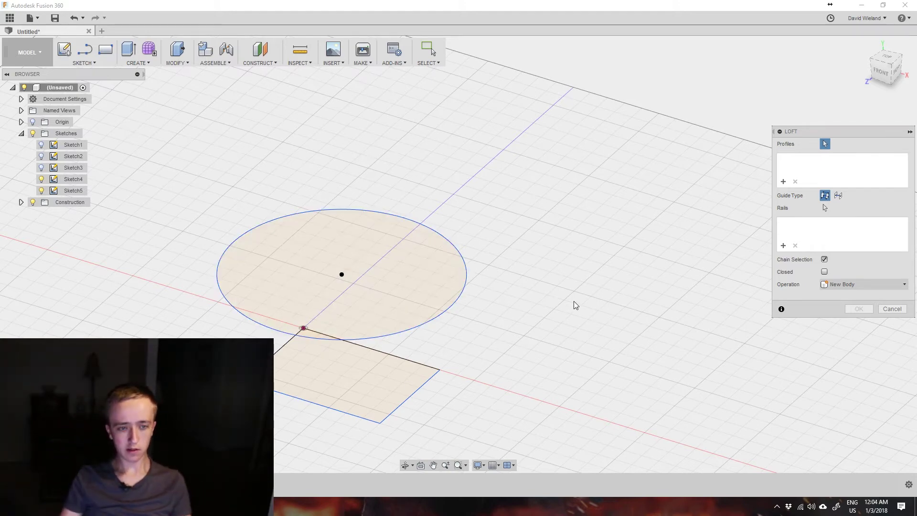
{"action": "mouse_move", "coordinate": [573, 305]}
{"action": "middle_mouse_down", "text": "shift"}
{"action": "mouse_move", "coordinate": [558, 279]}
{"action": "mouse_move", "coordinate": [520, 271]}
{"action": "mouse_move", "coordinate": [534, 309]}
{"action": "mouse_move", "coordinate": [575, 307]}
{"action": "middle_mouse_up", "text": "shift"}
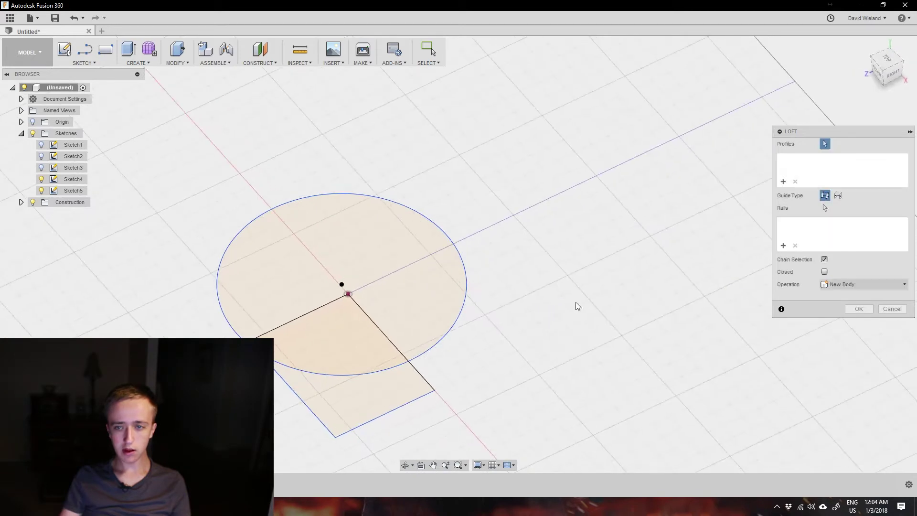
{"action": "left_click", "coordinate": [367, 426]}
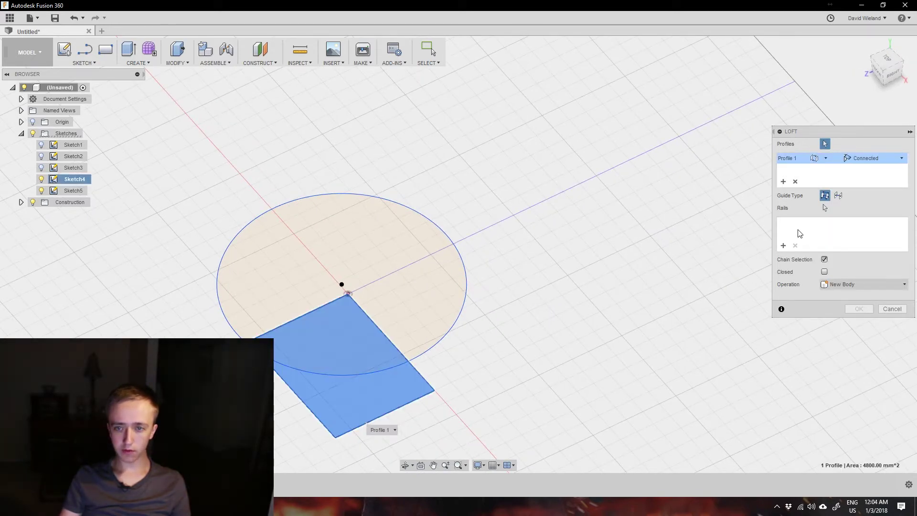
{"action": "left_click", "coordinate": [457, 275]}
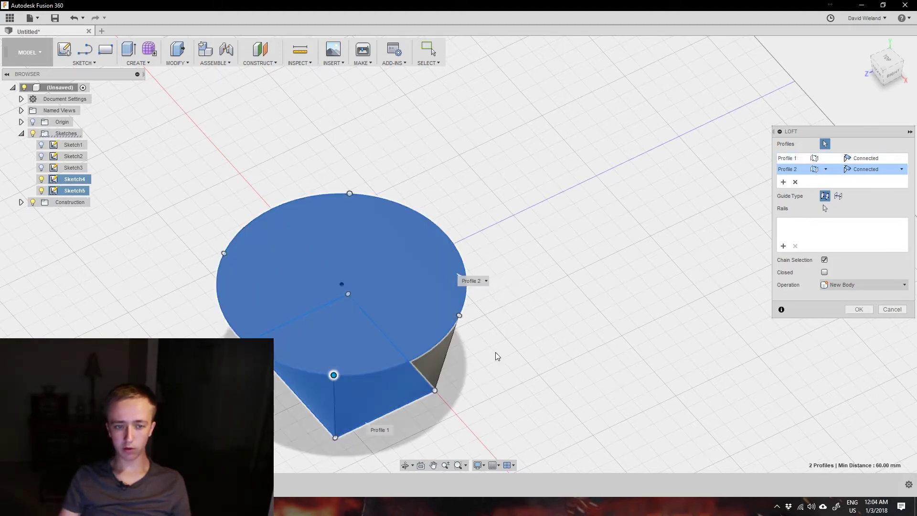
{"action": "middle_click_drag", "start_coordinate": [491, 402], "coordinate": [297, 350], "text": "shift"}
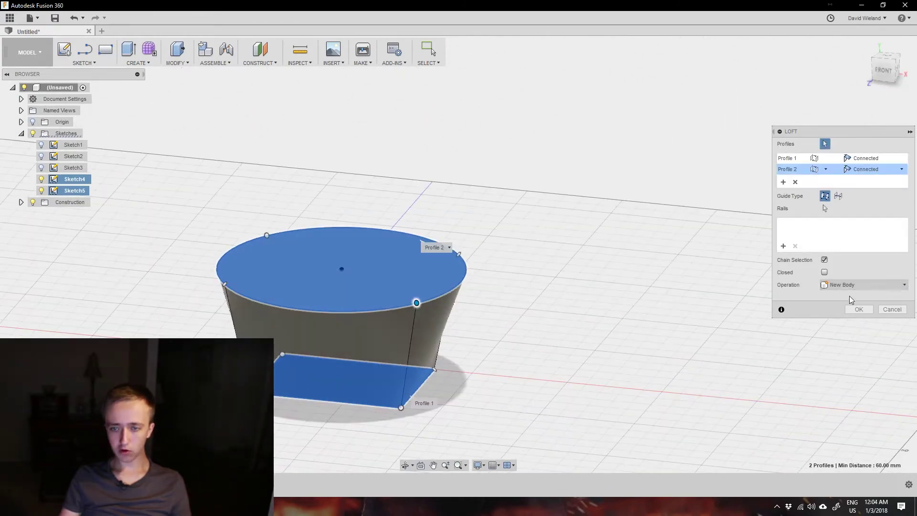
{"action": "left_click", "coordinate": [859, 309]}
{"action": "middle_click_drag", "start_coordinate": [586, 337], "coordinate": [606, 362], "text": "shift"}
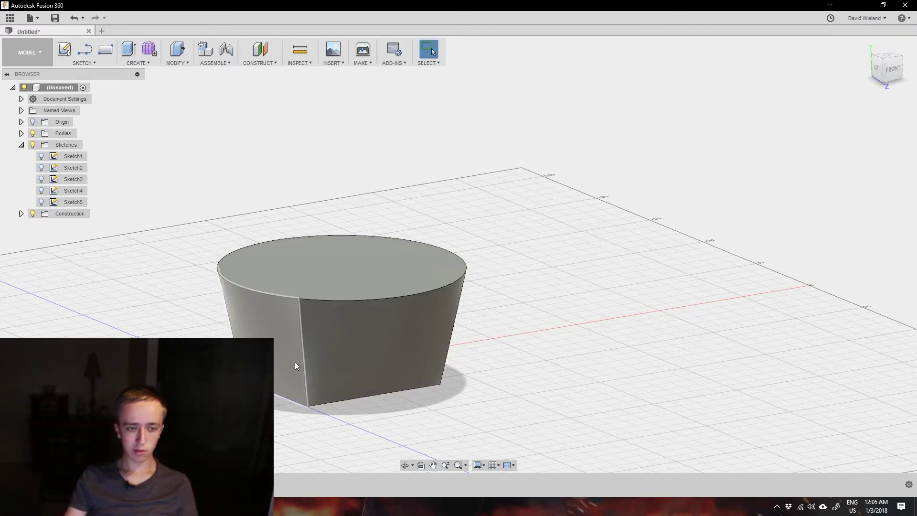
{"action": "mouse_move", "coordinate": [502, 414]}
{"action": "middle_mouse_down", "text": "shift"}
{"action": "mouse_move", "coordinate": [496, 356]}
{"action": "mouse_move", "coordinate": [466, 333]}
{"action": "mouse_move", "coordinate": [319, 438]}
{"action": "mouse_move", "coordinate": [344, 395]}
{"action": "mouse_move", "coordinate": [381, 417]}
{"action": "middle_mouse_up", "text": "shift"}
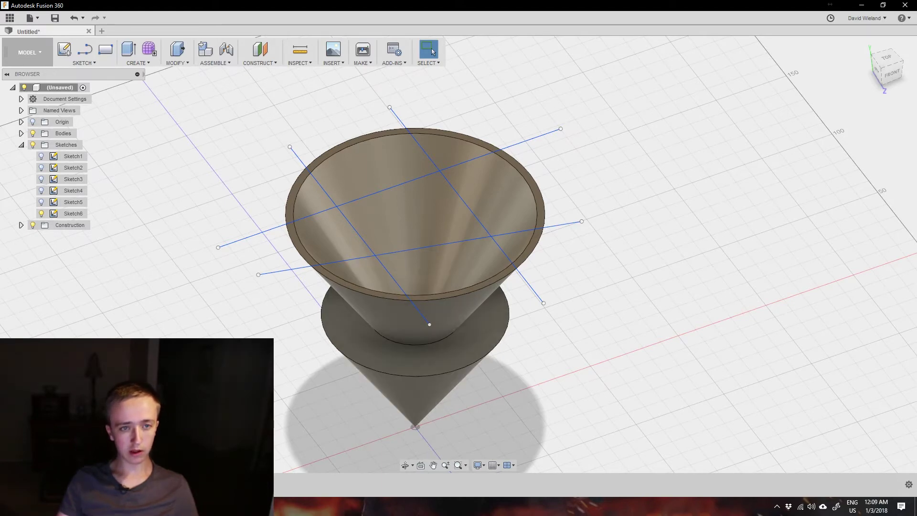
Start a Web and select the four crossing sketch lines inside the funnel
{"action": "mouse_move", "coordinate": [430, 325]}
{"action": "middle_mouse_down", "text": "shift"}
{"action": "mouse_move", "coordinate": [430, 286]}
{"action": "mouse_move", "coordinate": [449, 363]}
{"action": "middle_mouse_up", "text": "shift"}
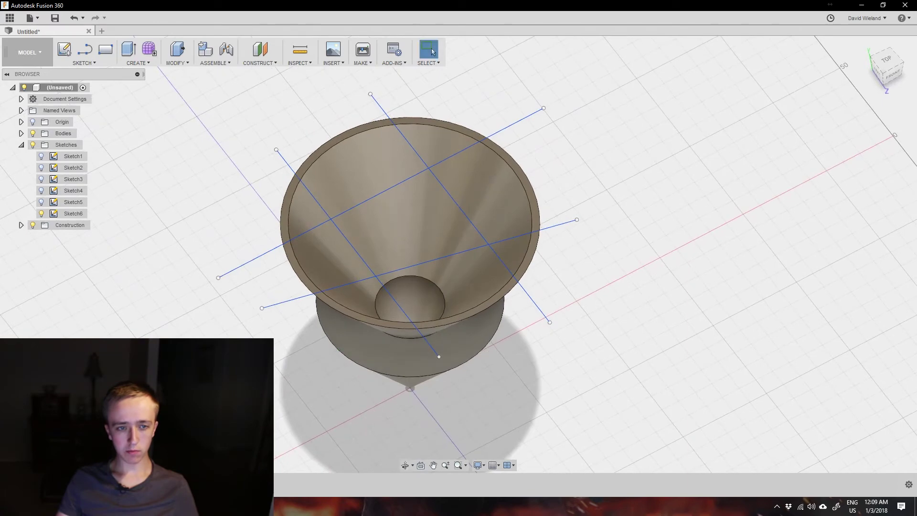
{"action": "mouse_move", "coordinate": [305, 249]}
{"action": "middle_mouse_down", "text": "shift"}
{"action": "mouse_move", "coordinate": [310, 205]}
{"action": "mouse_move", "coordinate": [171, 147]}
{"action": "middle_mouse_up", "text": "shift"}
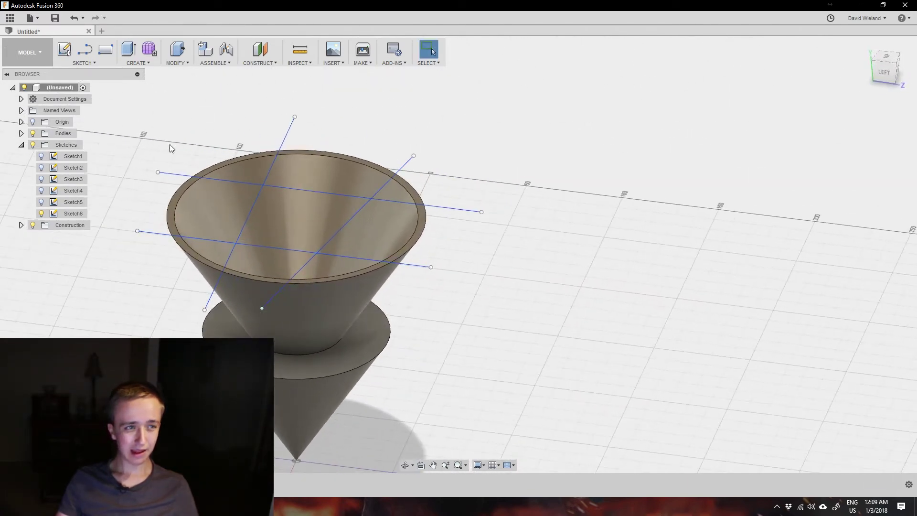
{"action": "left_click", "coordinate": [145, 63]}
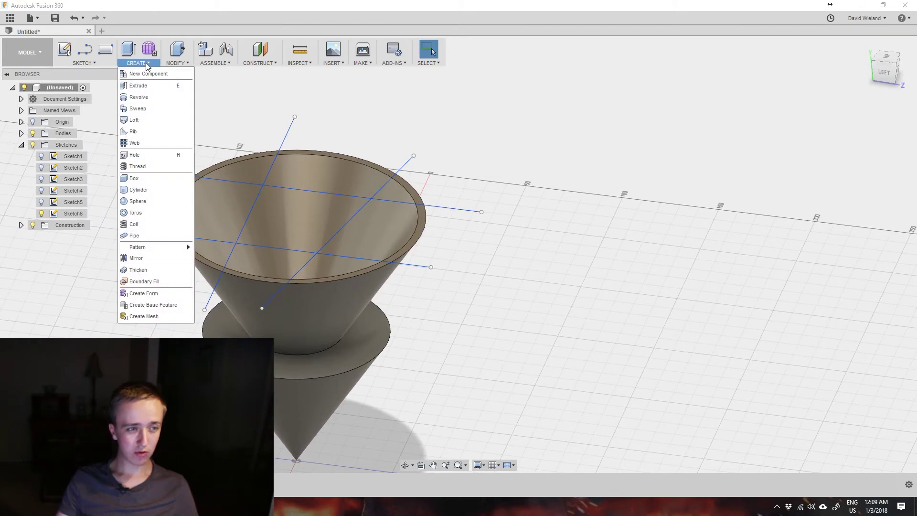
{"action": "left_click", "coordinate": [139, 142]}
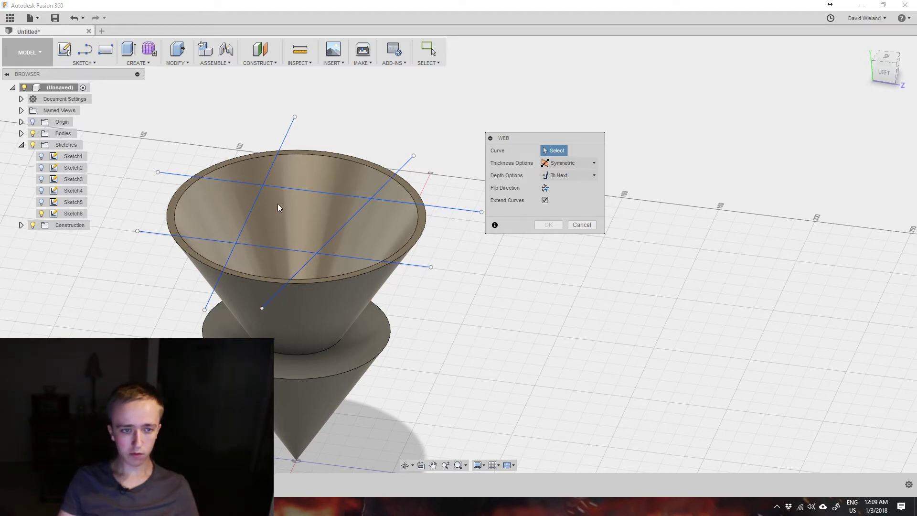
{"action": "left_click", "coordinate": [354, 217]}
{"action": "left_click", "coordinate": [356, 196]}
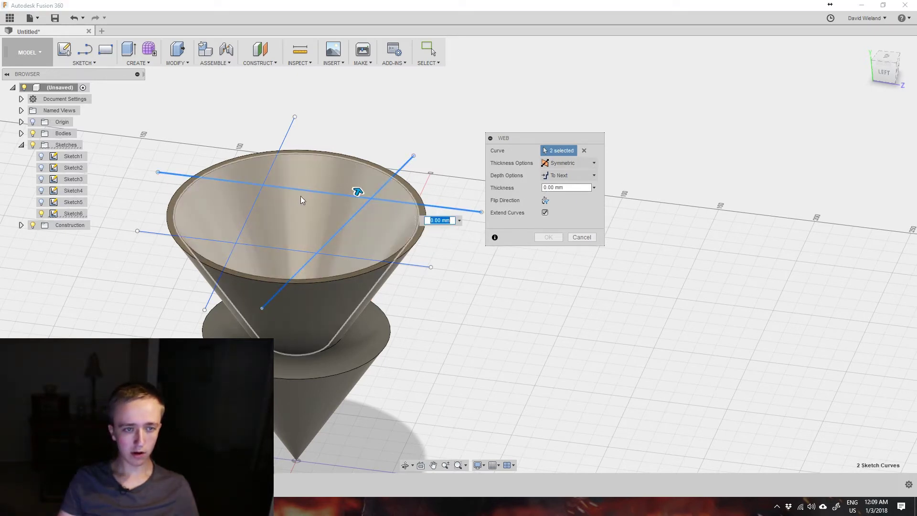
{"action": "left_click", "coordinate": [249, 214]}
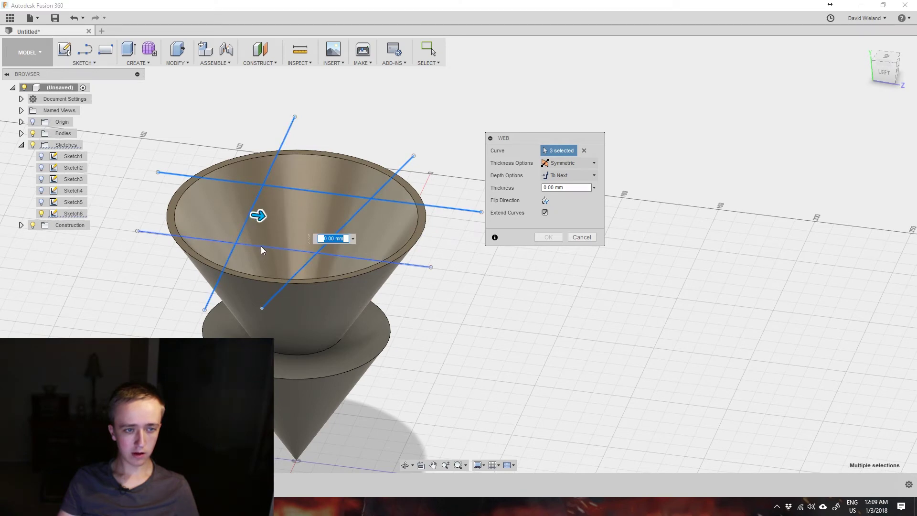
{"action": "left_click", "coordinate": [260, 246]}
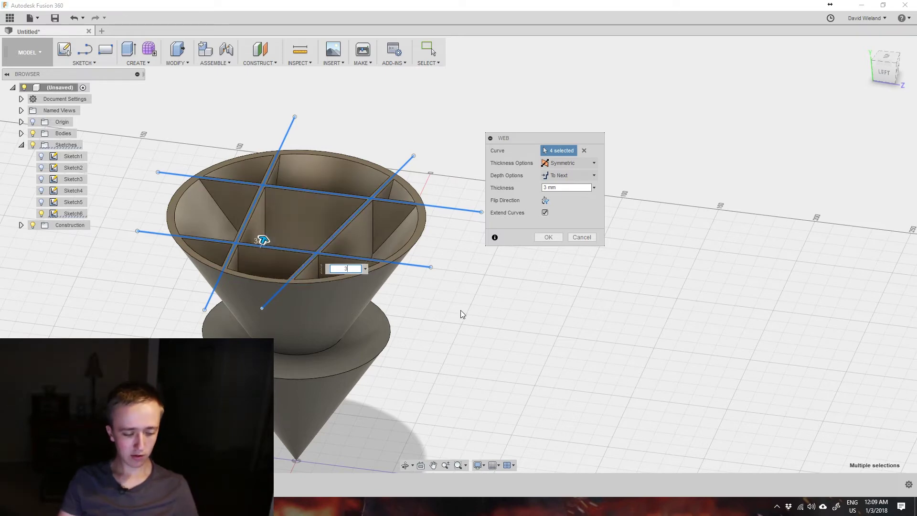
Check the web preview from several angles and confirm the 3 mm web walls
{"action": "mouse_move", "coordinate": [449, 313]}
{"action": "middle_mouse_down", "text": "shift"}
{"action": "mouse_move", "coordinate": [433, 322]}
{"action": "mouse_move", "coordinate": [456, 330]}
{"action": "middle_mouse_up", "text": "shift"}
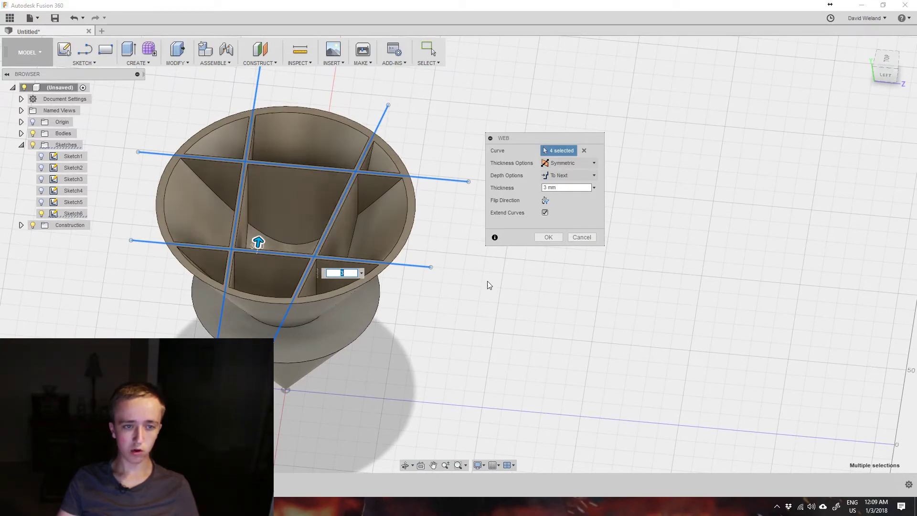
{"action": "middle_click_drag", "start_coordinate": [491, 286], "coordinate": [226, 282], "text": "shift"}
{"action": "middle_click_drag", "start_coordinate": [283, 211], "coordinate": [405, 246], "text": "shift"}
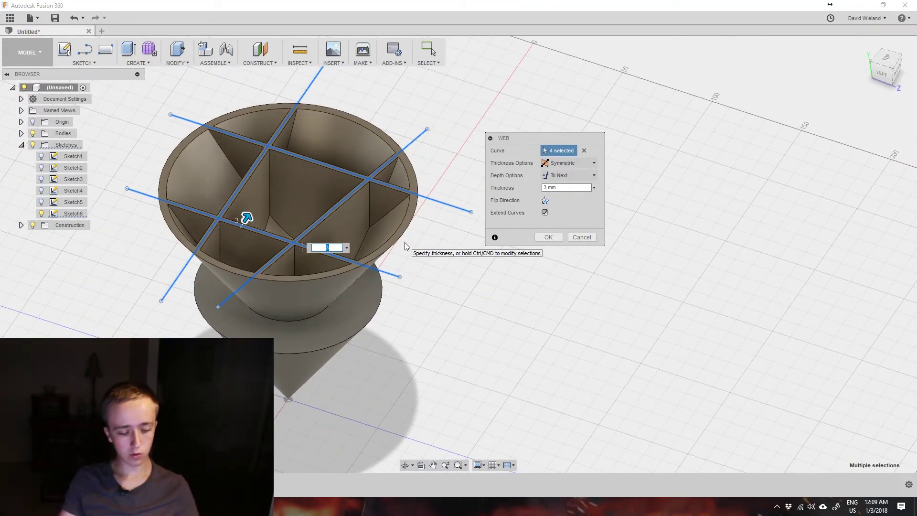
{"action": "middle_click_drag", "start_coordinate": [379, 358], "coordinate": [413, 340], "text": "shift"}
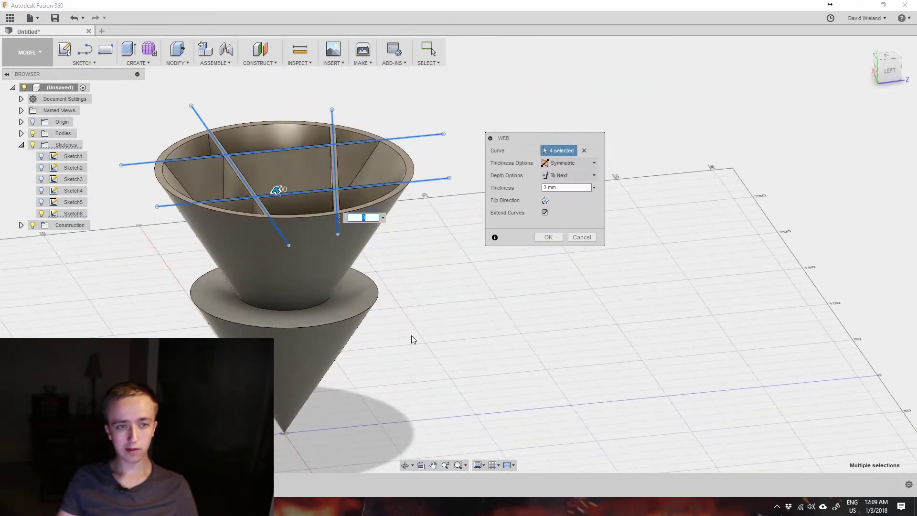
{"action": "middle_click_drag", "start_coordinate": [440, 225], "coordinate": [435, 250], "text": "shift"}
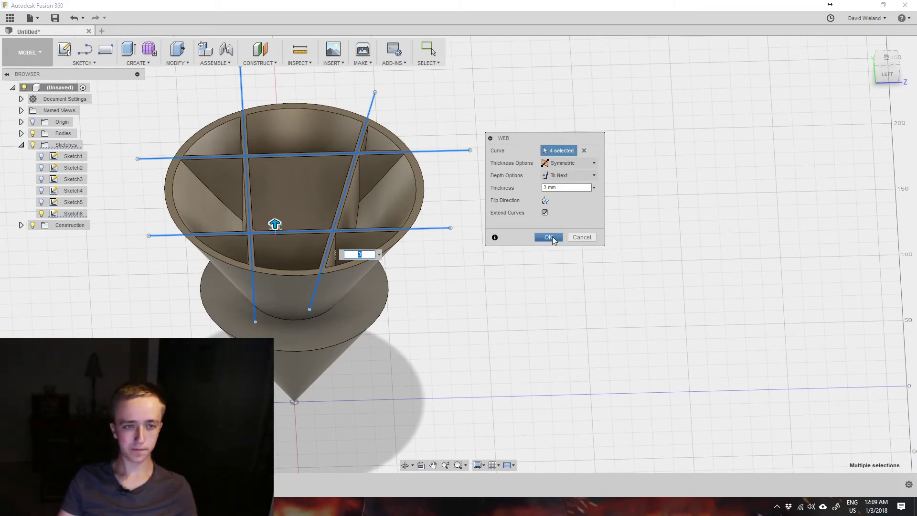
{"action": "left_click", "coordinate": [549, 236]}
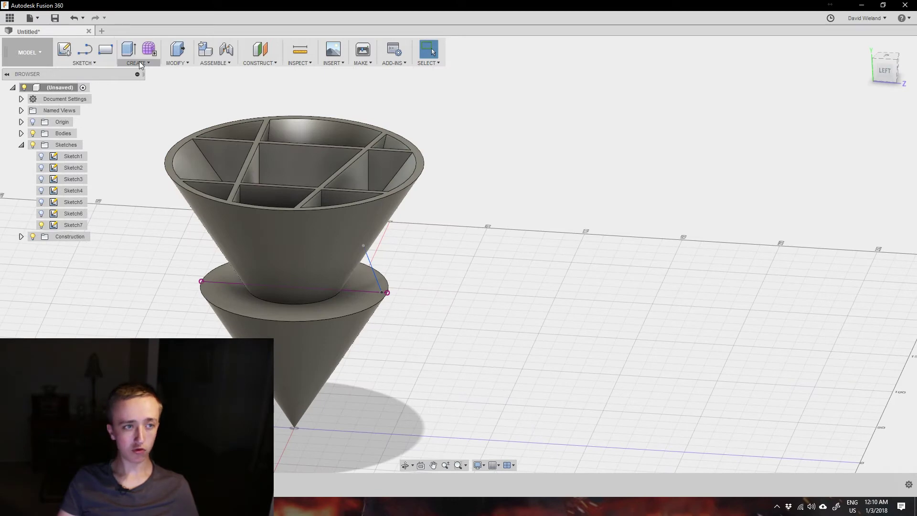
Preview a 10 mm rib along the short slanted sketch line and orbit to inspect it
{"action": "left_click", "coordinate": [139, 61]}
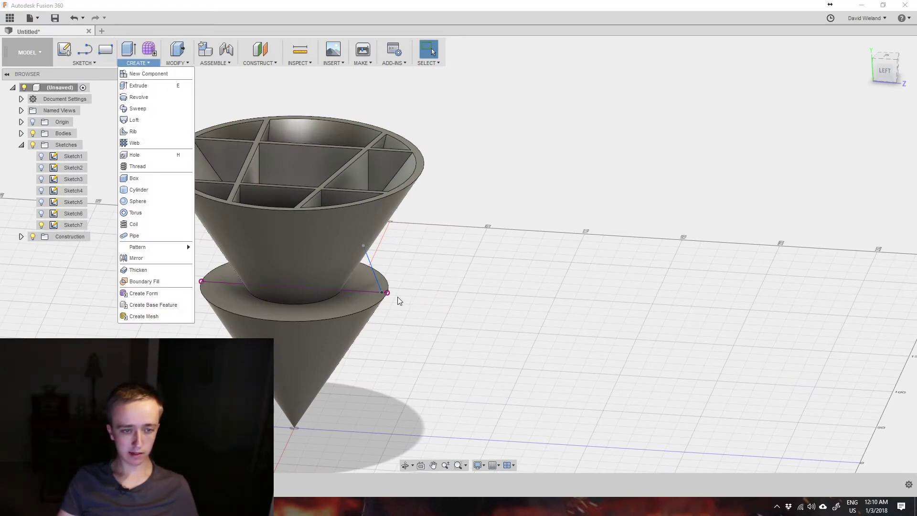
{"action": "mouse_move", "coordinate": [537, 359]}
{"action": "middle_mouse_down", "text": "shift"}
{"action": "mouse_move", "coordinate": [483, 337]}
{"action": "mouse_move", "coordinate": [489, 313]}
{"action": "mouse_move", "coordinate": [538, 365]}
{"action": "middle_mouse_up", "text": "shift"}
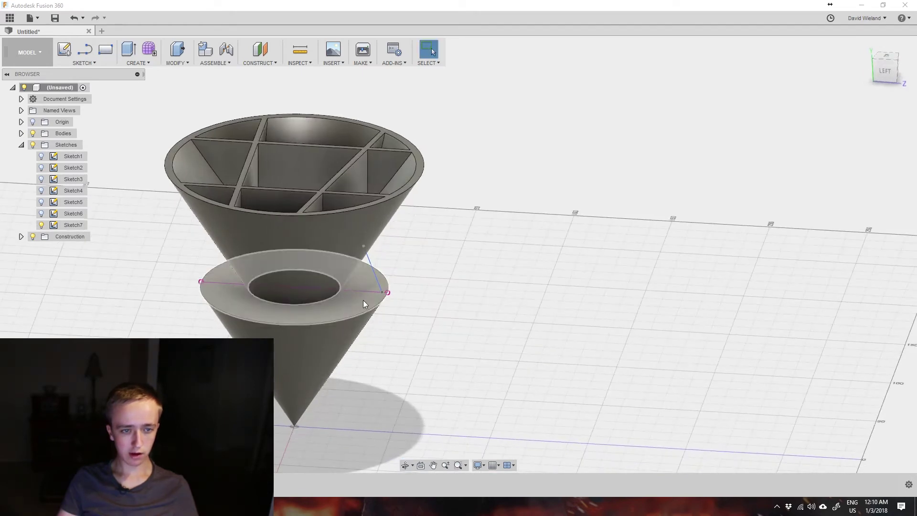
{"action": "left_click", "coordinate": [136, 63]}
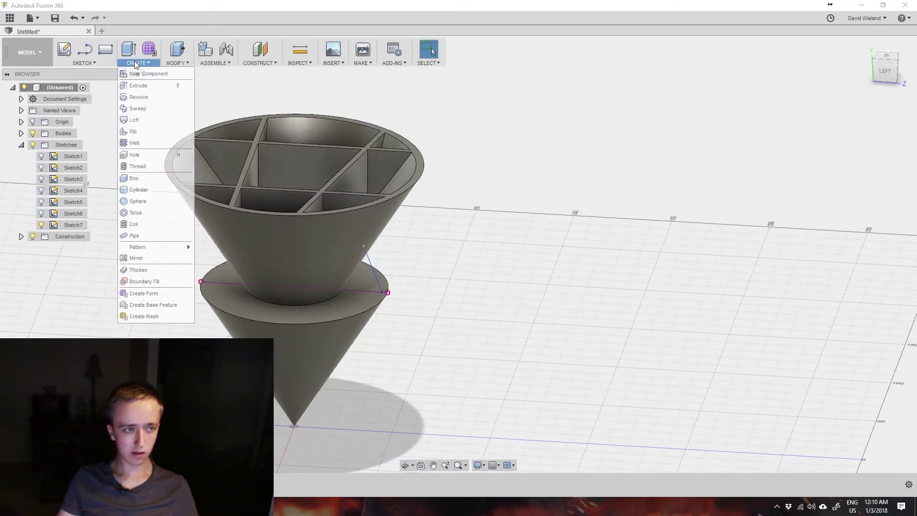
{"action": "left_click", "coordinate": [133, 131]}
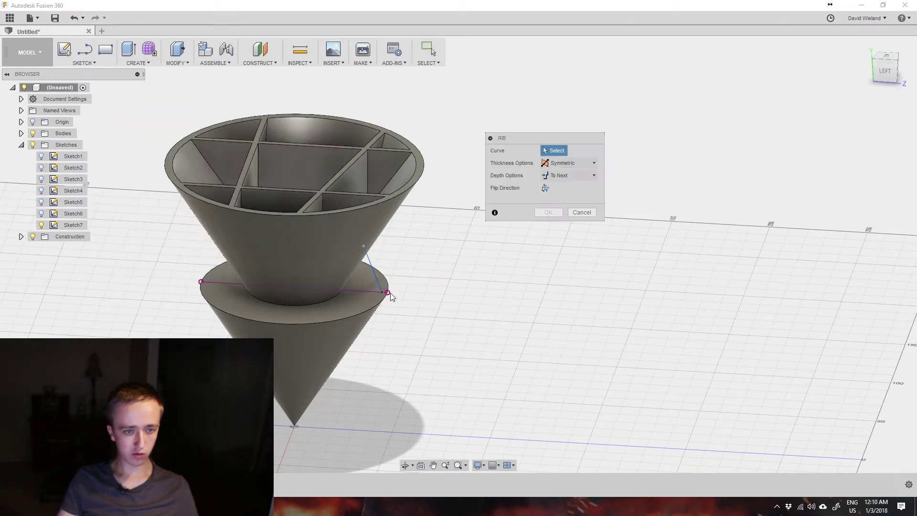
{"action": "left_click", "coordinate": [373, 274]}
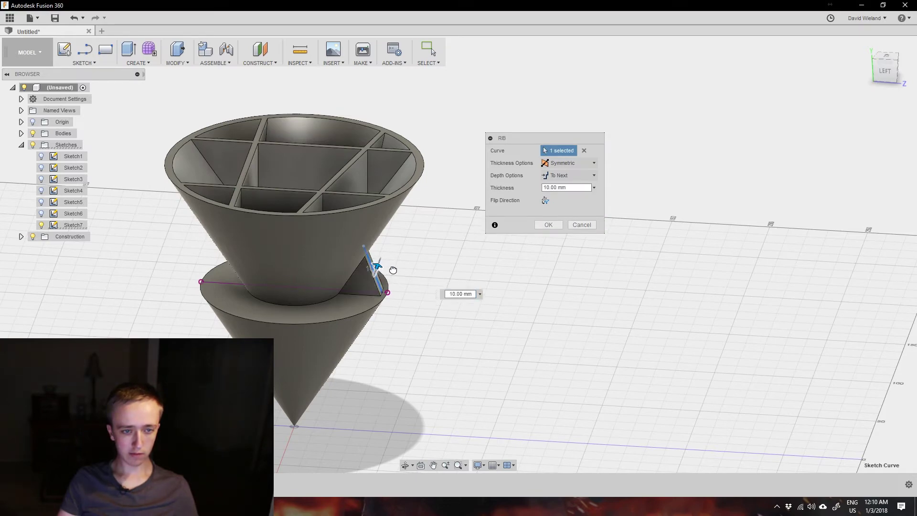
{"action": "mouse_move", "coordinate": [425, 380]}
{"action": "middle_mouse_down", "text": "shift"}
{"action": "mouse_move", "coordinate": [349, 368]}
{"action": "mouse_move", "coordinate": [409, 358]}
{"action": "mouse_move", "coordinate": [438, 368]}
{"action": "mouse_move", "coordinate": [408, 379]}
{"action": "middle_mouse_up", "text": "shift"}
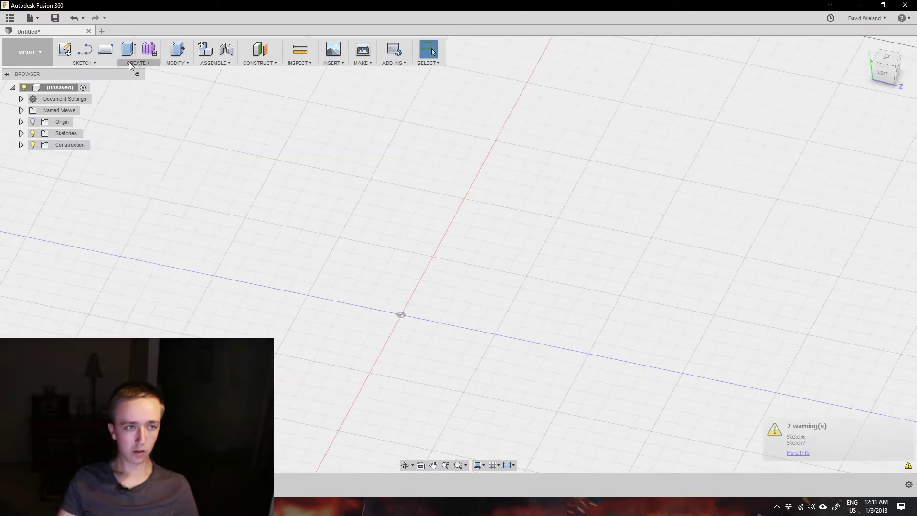
{"action": "left_click", "coordinate": [130, 62]}
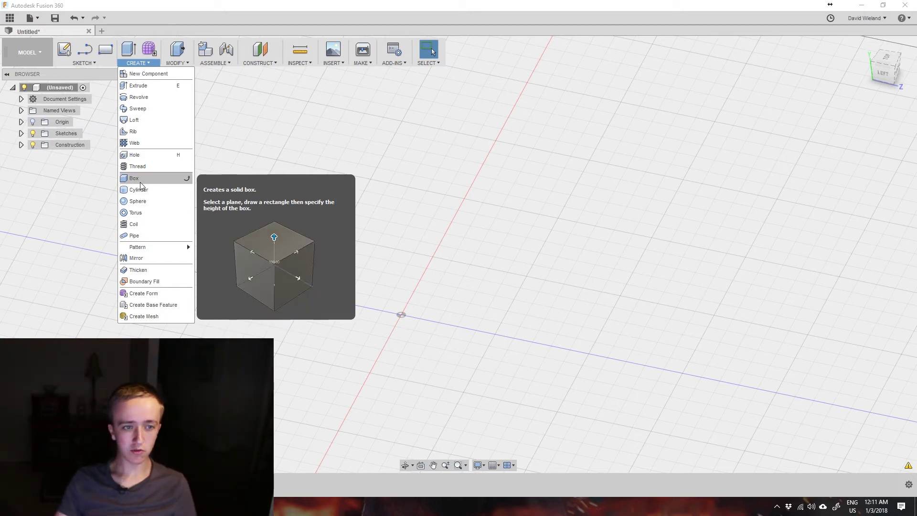
Create Body2, a 72.79 x 80 x 50 mm box drawn from the origin on the ground plane
{"action": "left_click", "coordinate": [141, 183]}
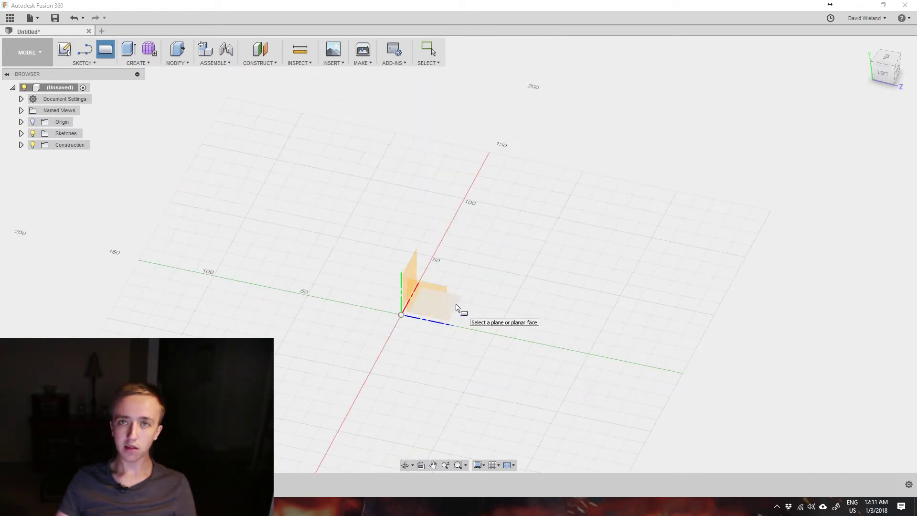
{"action": "left_click", "coordinate": [457, 308]}
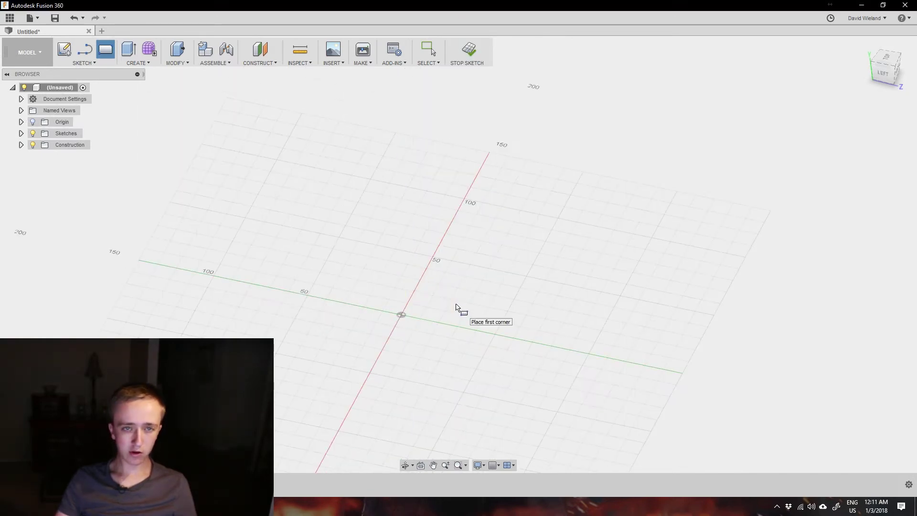
{"action": "left_click", "coordinate": [404, 316]}
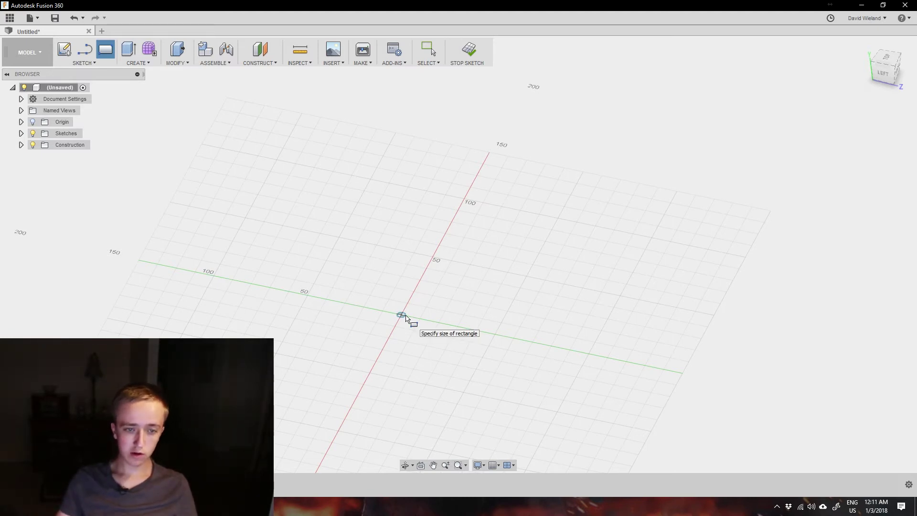
{"action": "left_click", "coordinate": [581, 259]}
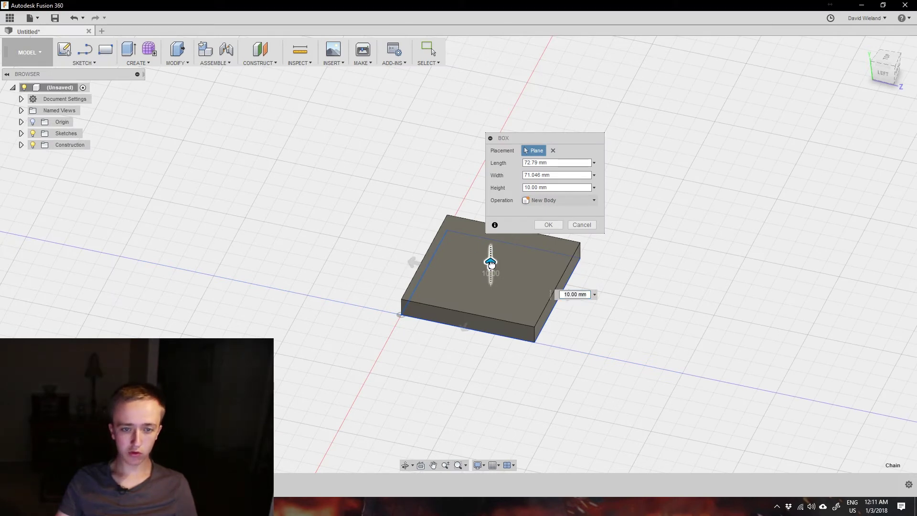
{"action": "left_click_drag", "start_coordinate": [491, 262], "coordinate": [487, 200]}
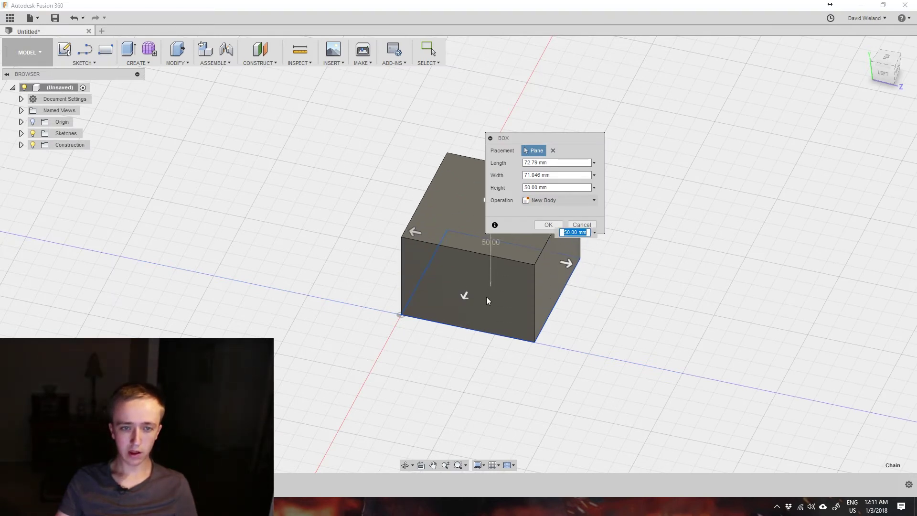
{"action": "left_click_drag", "start_coordinate": [414, 232], "coordinate": [395, 249]}
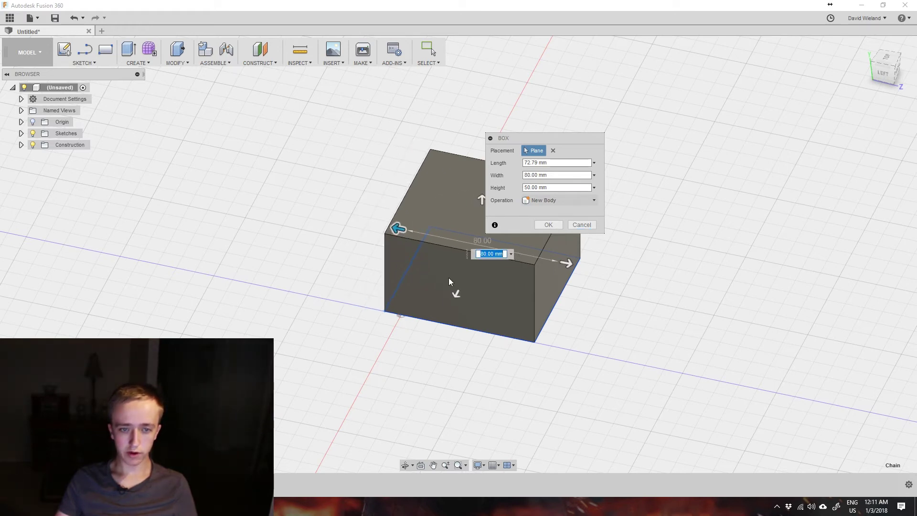
{"action": "left_click_drag", "start_coordinate": [559, 137], "coordinate": [733, 115]}
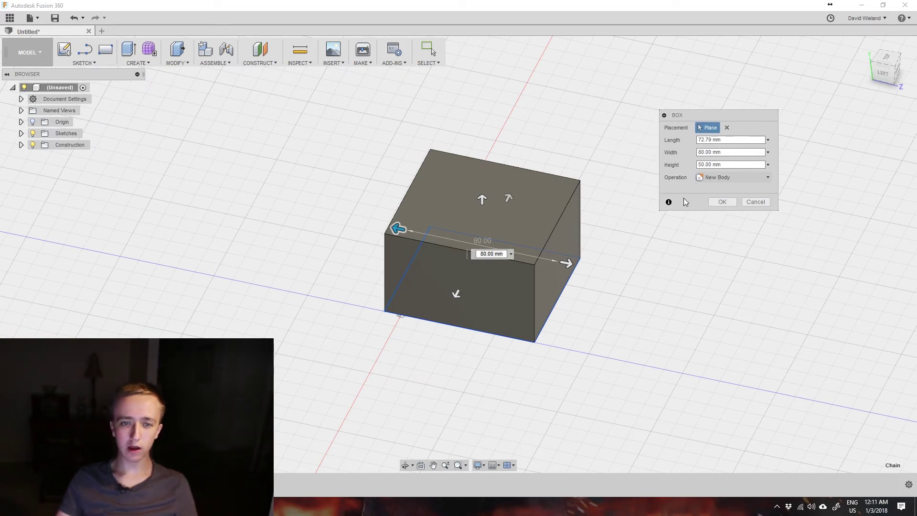
{"action": "left_click", "coordinate": [722, 202]}
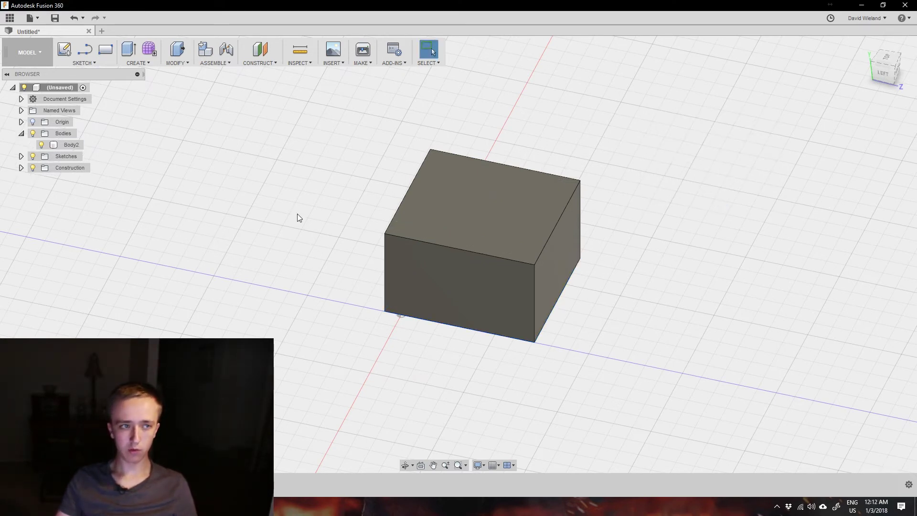
{"action": "left_click", "coordinate": [145, 63]}
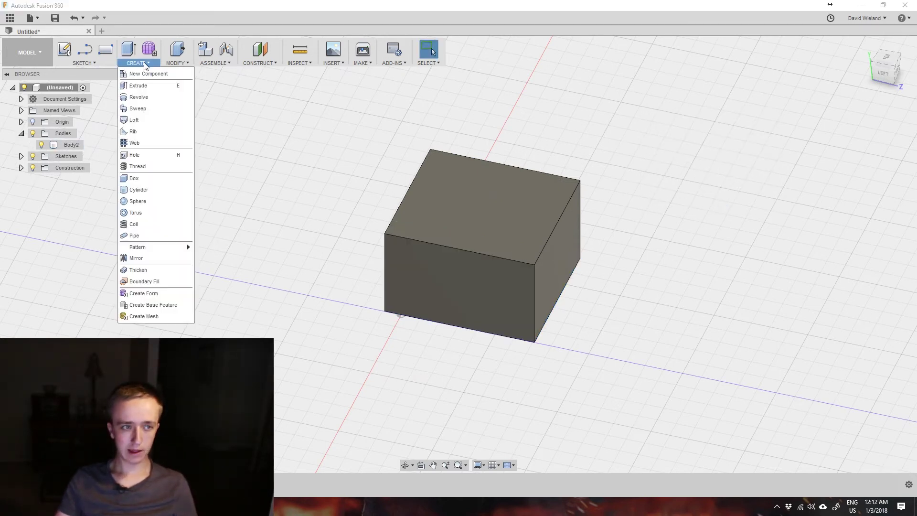
Drill a 5 mm diameter, 20 mm deep hole near the centre of the box's top face
{"action": "left_click", "coordinate": [142, 154]}
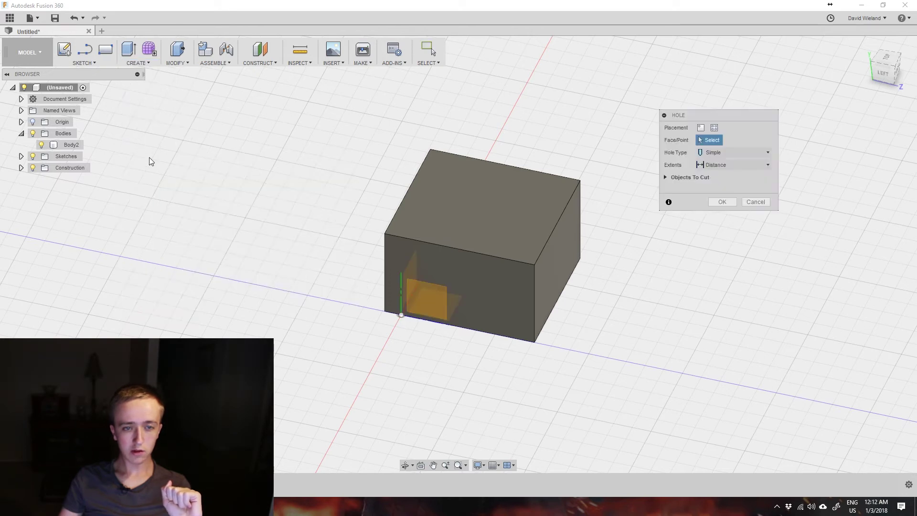
{"action": "left_click", "coordinate": [512, 232]}
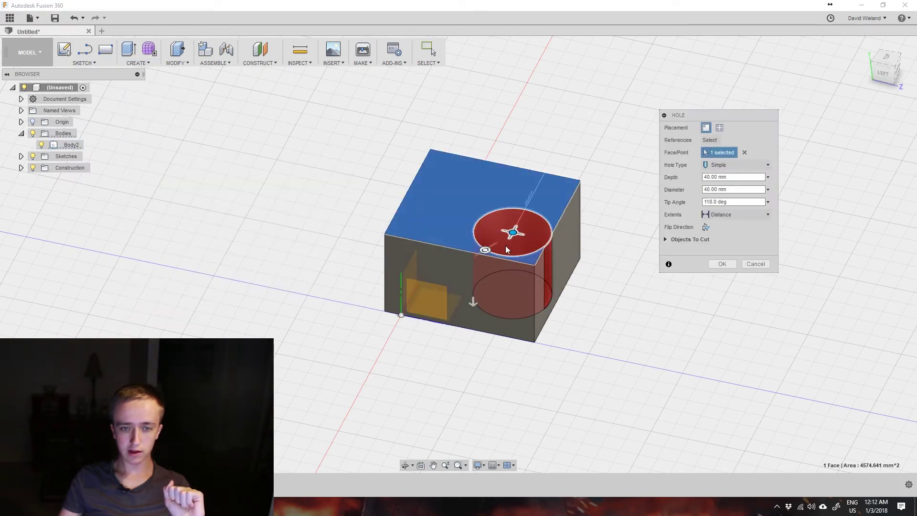
{"action": "left_click_drag", "start_coordinate": [512, 232], "coordinate": [482, 207]}
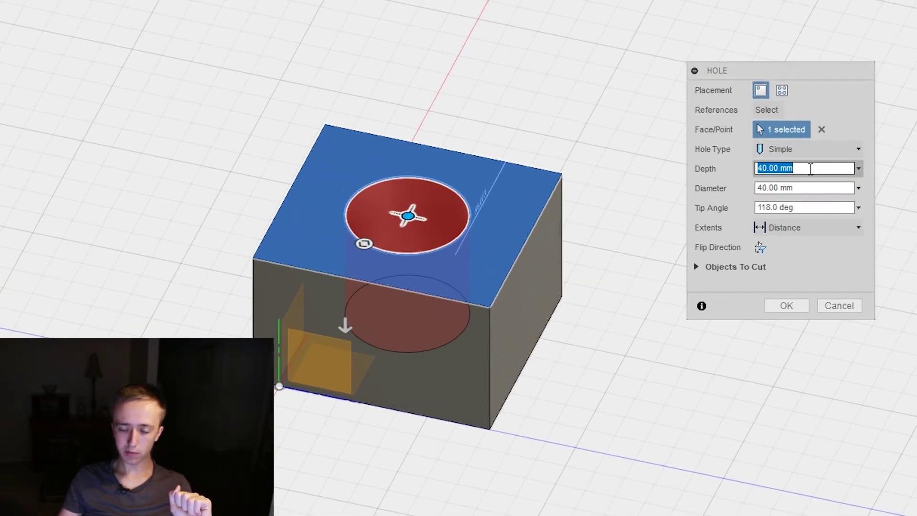
{"action": "type", "text": "20"}
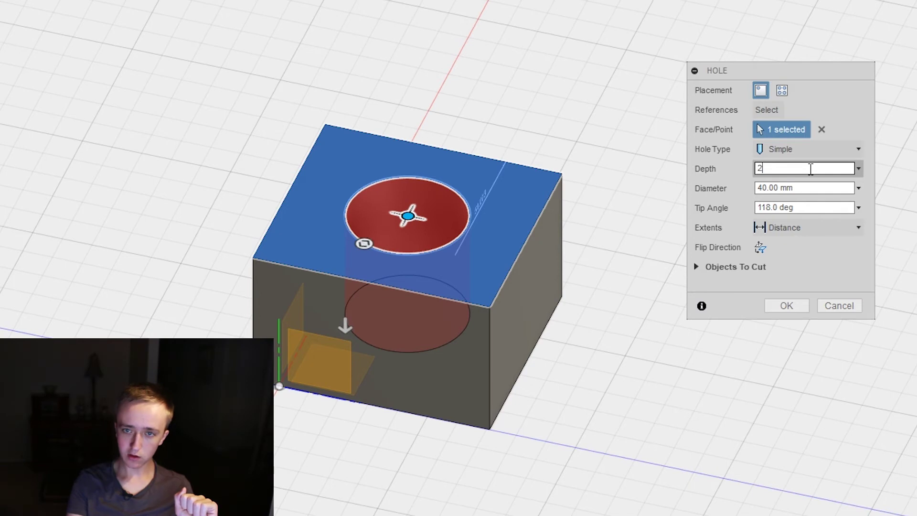
{"action": "left_click", "coordinate": [814, 188]}
{"action": "triple_click", "coordinate": [814, 187]}
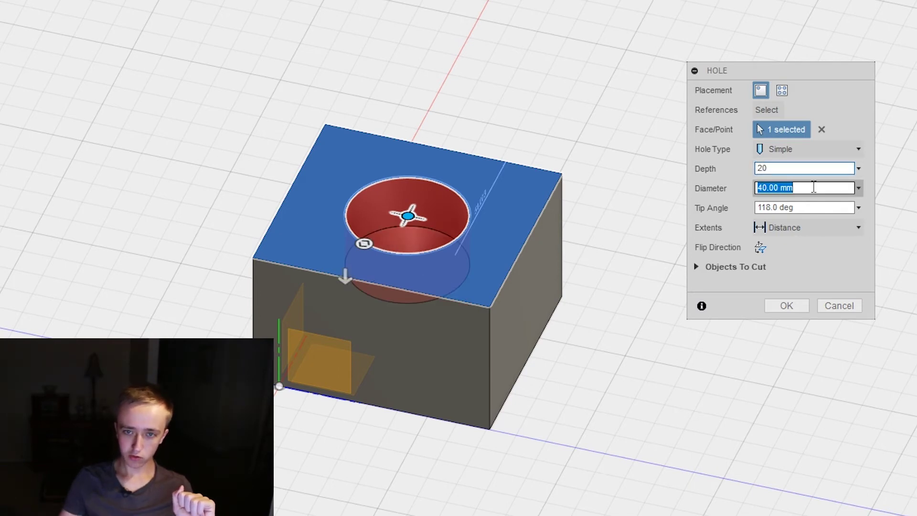
{"action": "type", "text": "5"}
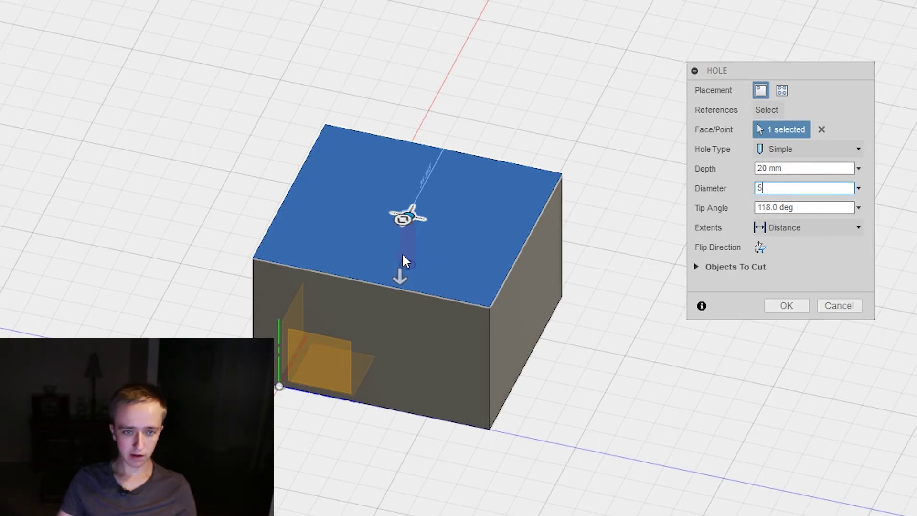
{"action": "middle_click_drag", "start_coordinate": [553, 331], "coordinate": [532, 323], "text": "shift"}
{"action": "scroll", "coordinate": [390, 229], "scroll_direction": "up", "scroll_amount": 5}
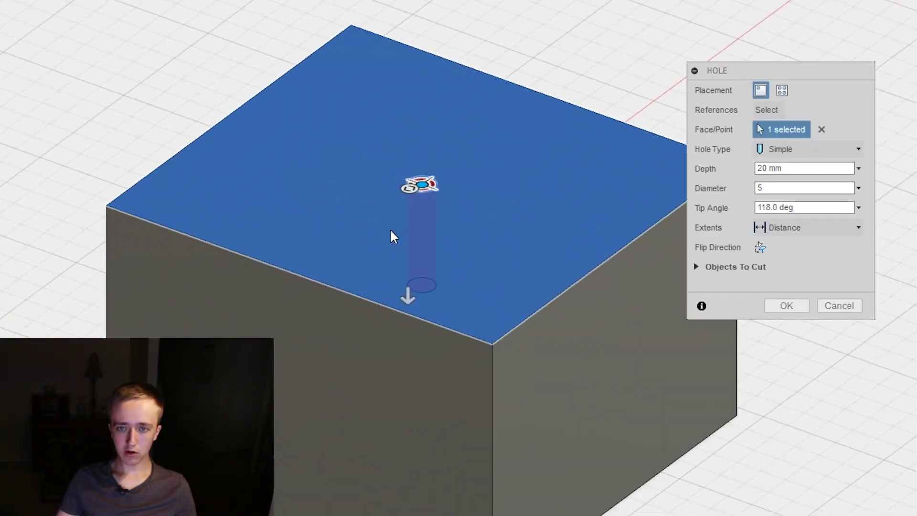
{"action": "middle_click_drag", "start_coordinate": [391, 231], "coordinate": [438, 284], "text": "shift"}
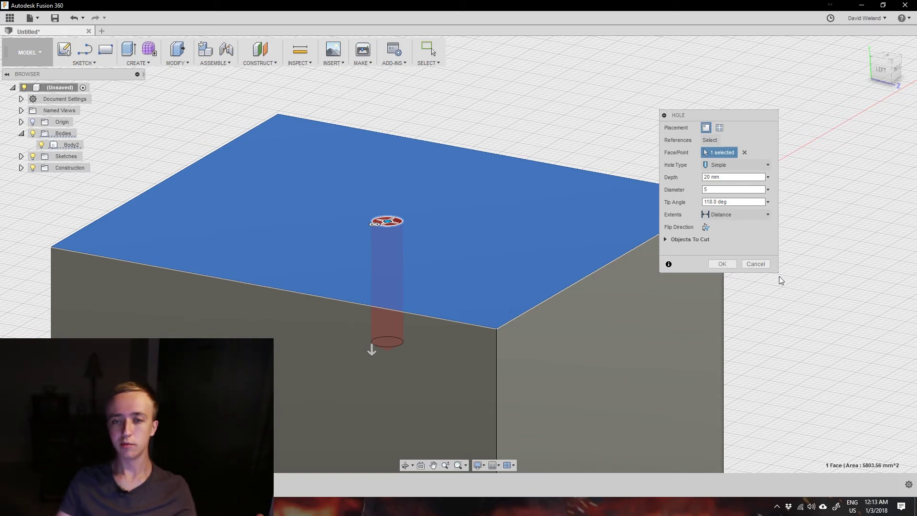
{"action": "left_click", "coordinate": [722, 265]}
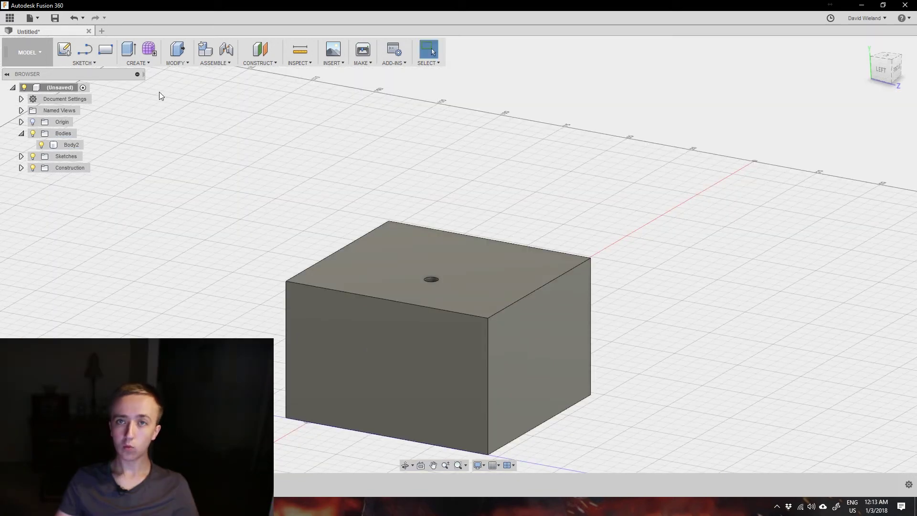
{"action": "left_click", "coordinate": [143, 62]}
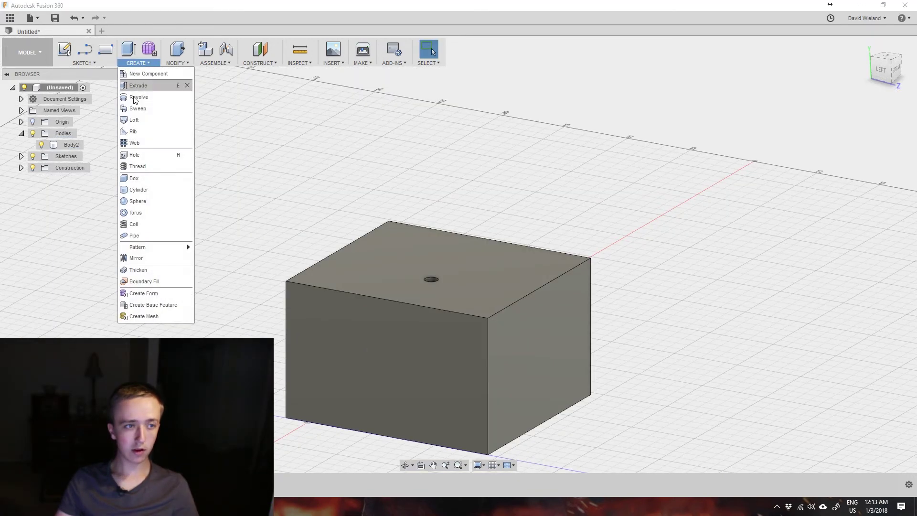
Thread the hole's inner wall with a 5.0 mm ISO metric M5x0.8, class 6H right-hand thread
{"action": "left_click", "coordinate": [138, 167]}
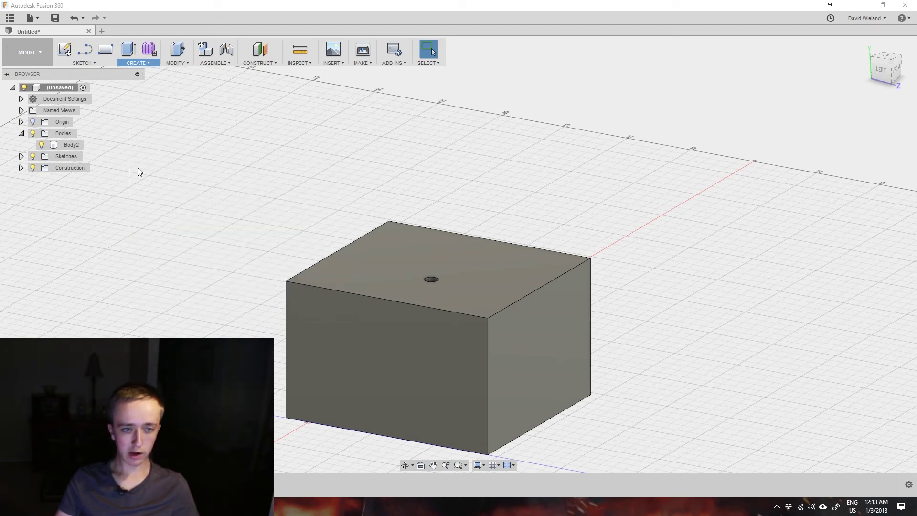
{"action": "left_click", "coordinate": [435, 288]}
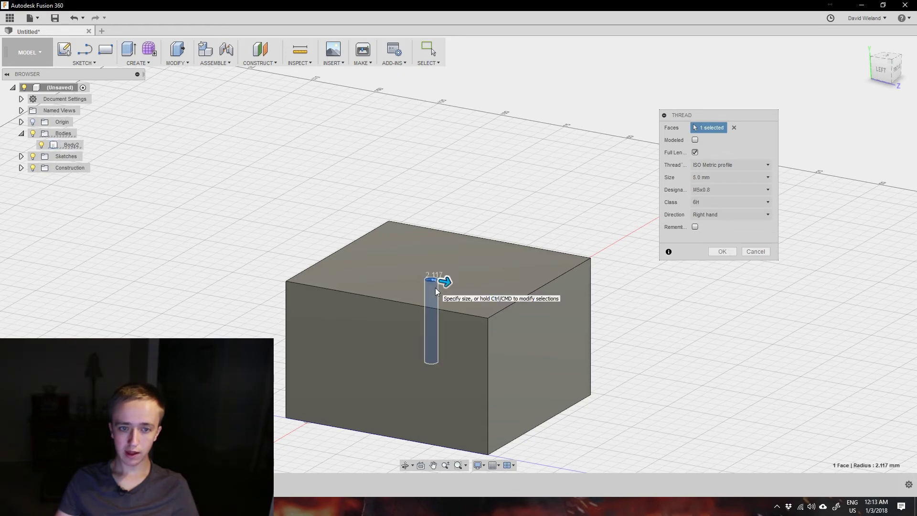
{"action": "left_click", "coordinate": [710, 189]}
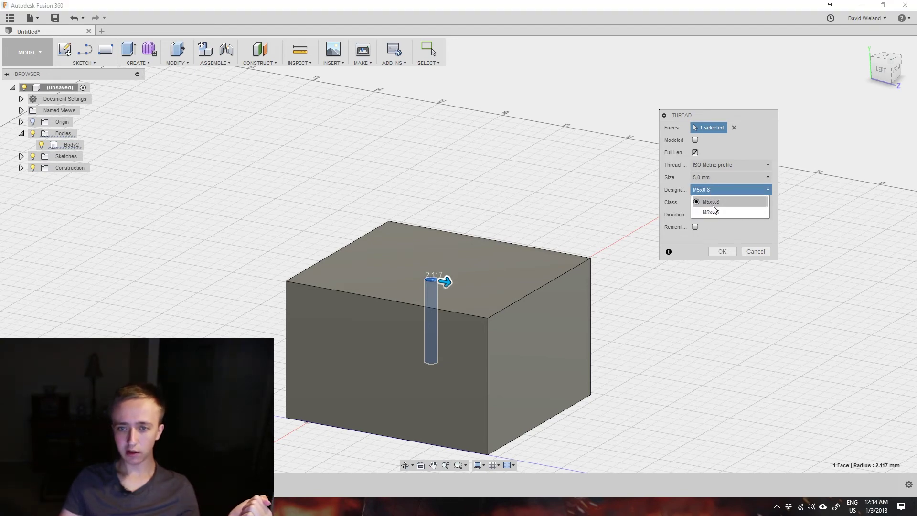
{"action": "left_click", "coordinate": [695, 168]}
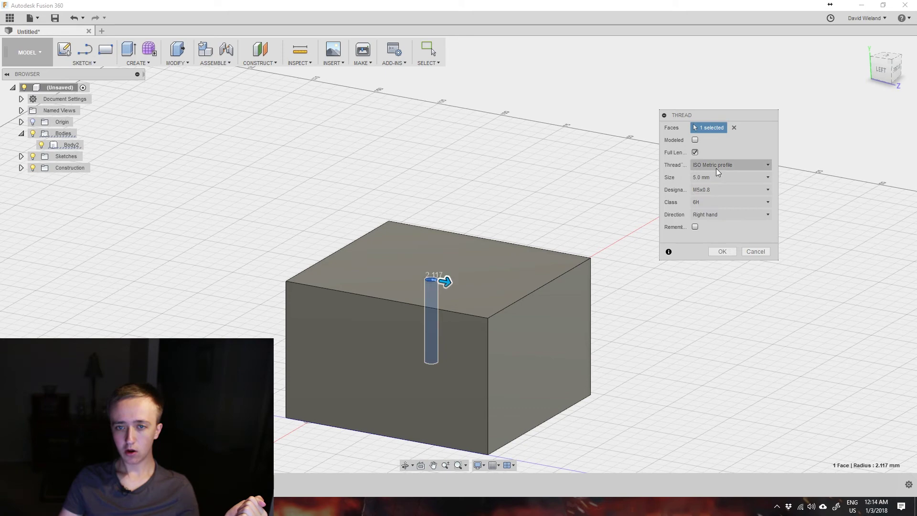
{"action": "left_click", "coordinate": [723, 177]}
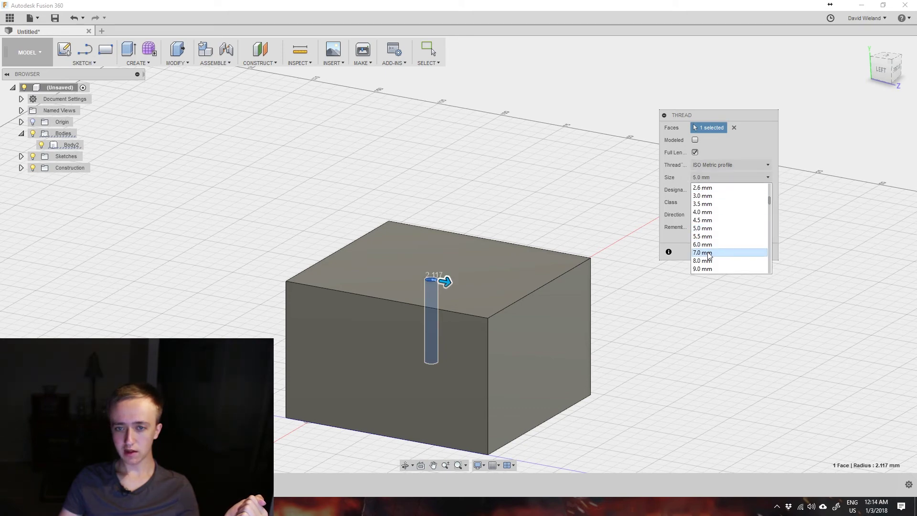
{"action": "left_click", "coordinate": [674, 177]}
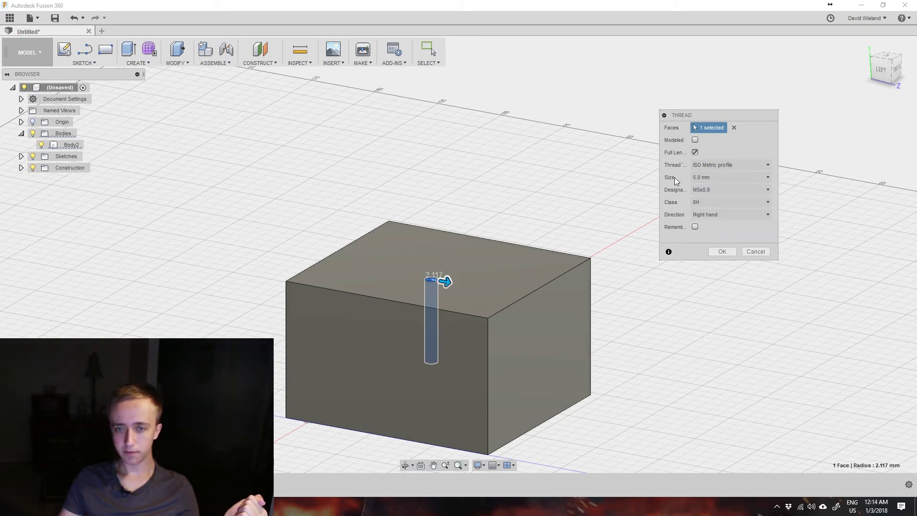
{"action": "left_click", "coordinate": [719, 251]}
{"action": "middle_click_drag", "start_coordinate": [360, 246], "coordinate": [333, 271], "text": "shift"}
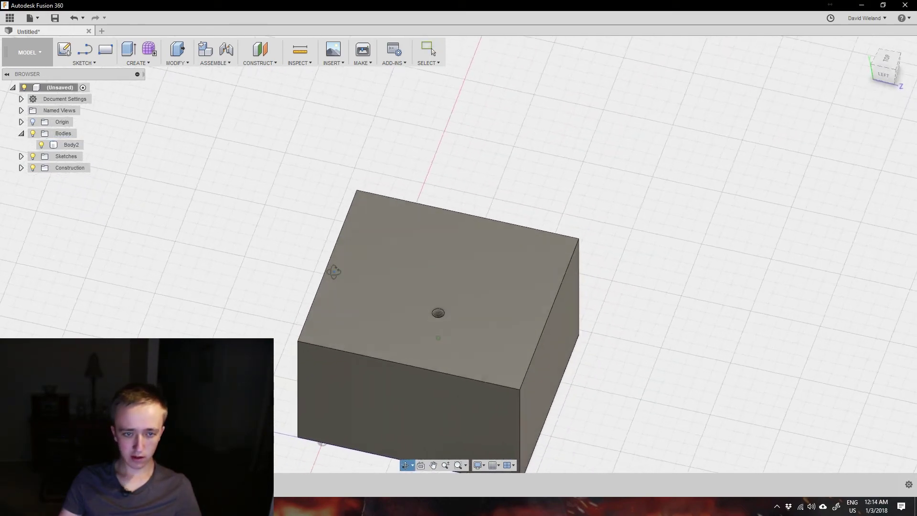
Zoom and orbit in on the threaded hole to inspect its grooves, then zoom back out to the box
{"action": "scroll", "coordinate": [467, 342], "scroll_direction": "up", "scroll_amount": 10}
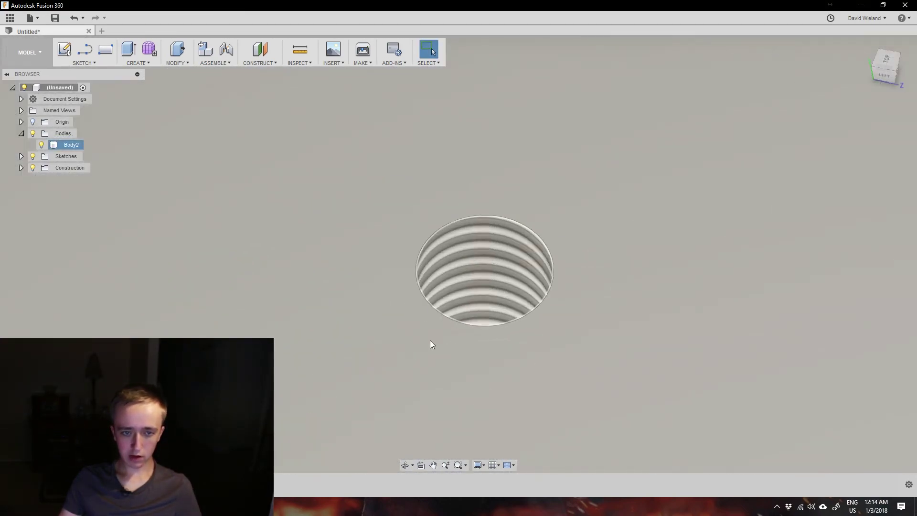
{"action": "left_click", "coordinate": [393, 349]}
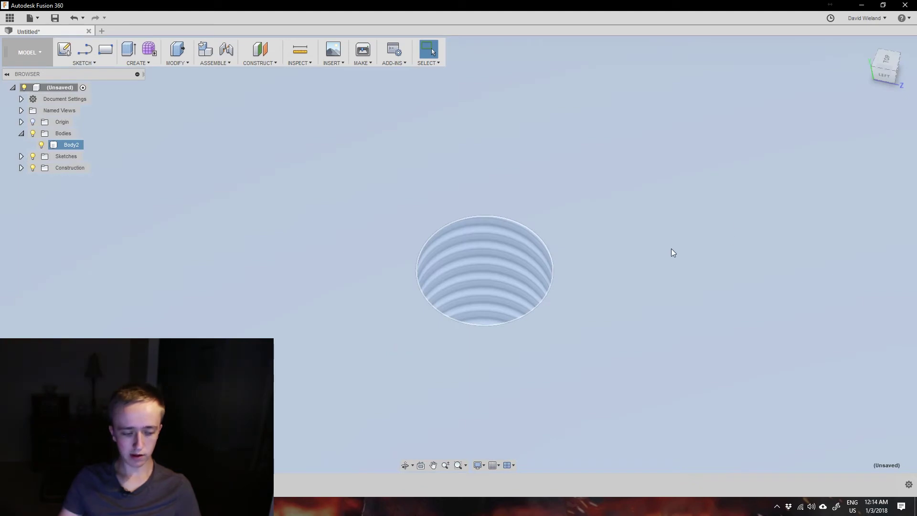
{"action": "key", "text": "Escape"}
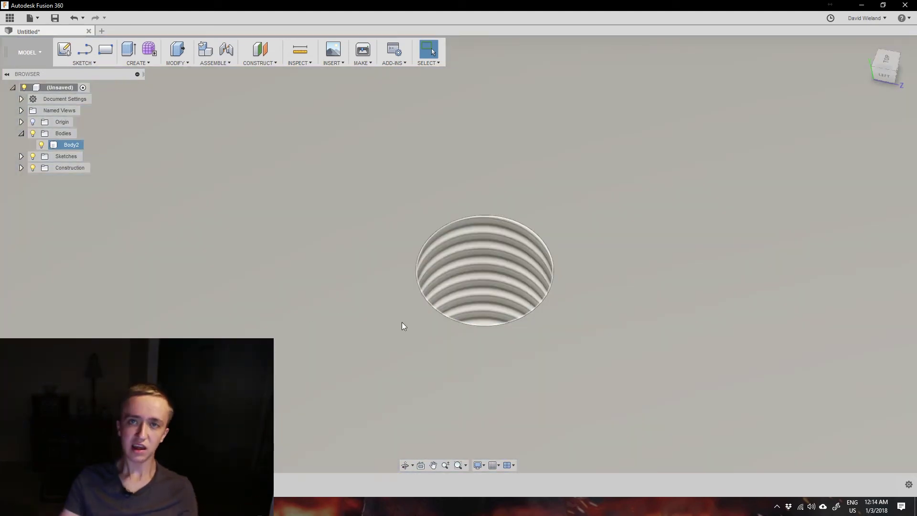
{"action": "scroll", "coordinate": [402, 322], "scroll_direction": "up", "scroll_amount": 2}
{"action": "scroll", "coordinate": [402, 322], "scroll_direction": "down", "scroll_amount": 6}
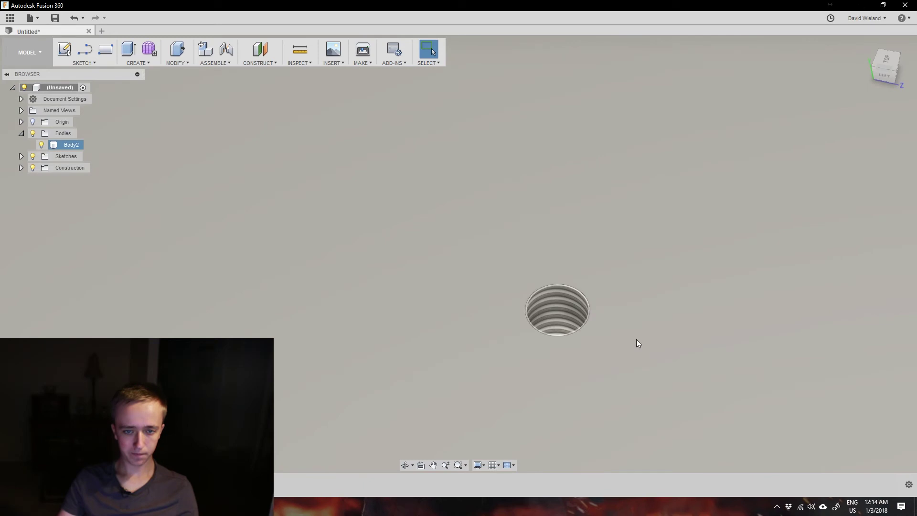
{"action": "middle_click_drag", "start_coordinate": [636, 339], "coordinate": [554, 331], "text": "shift"}
{"action": "scroll", "coordinate": [554, 331], "scroll_direction": "up", "scroll_amount": 4}
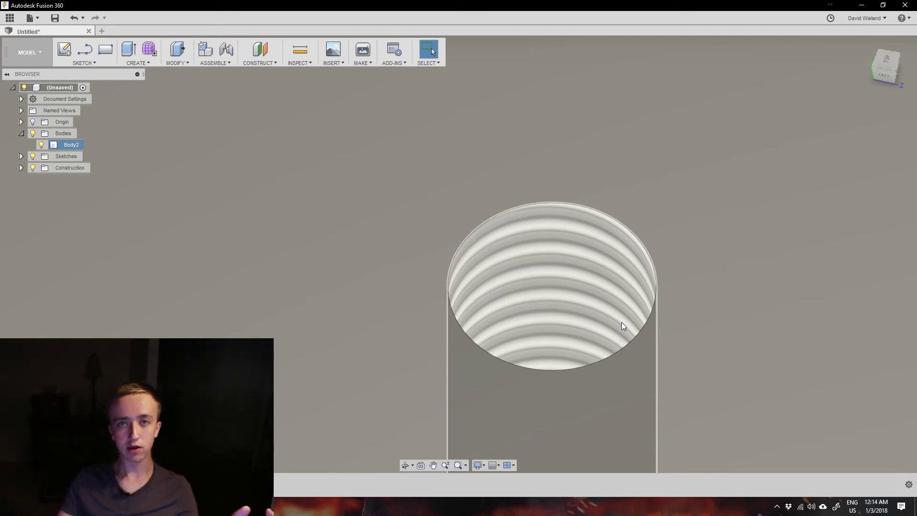
{"action": "scroll", "coordinate": [492, 335], "scroll_direction": "down", "scroll_amount": 5}
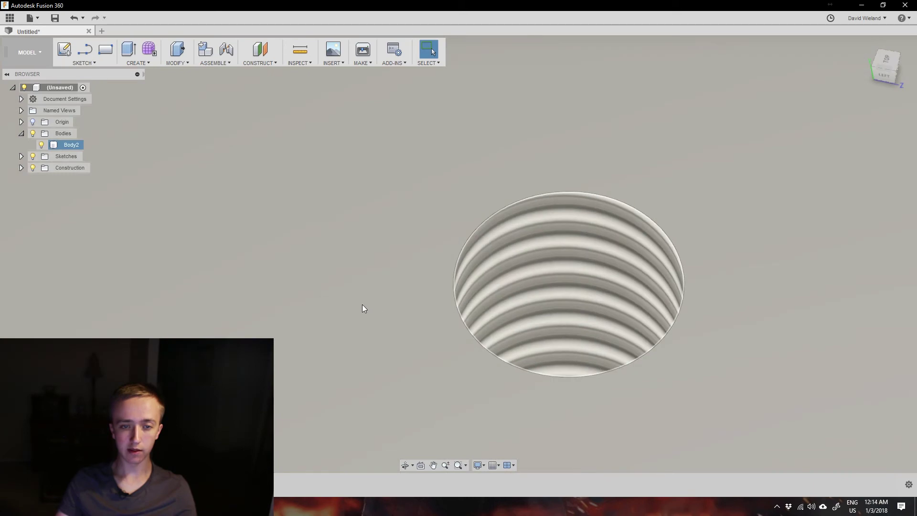
{"action": "scroll", "coordinate": [437, 284], "scroll_direction": "down", "scroll_amount": 3}
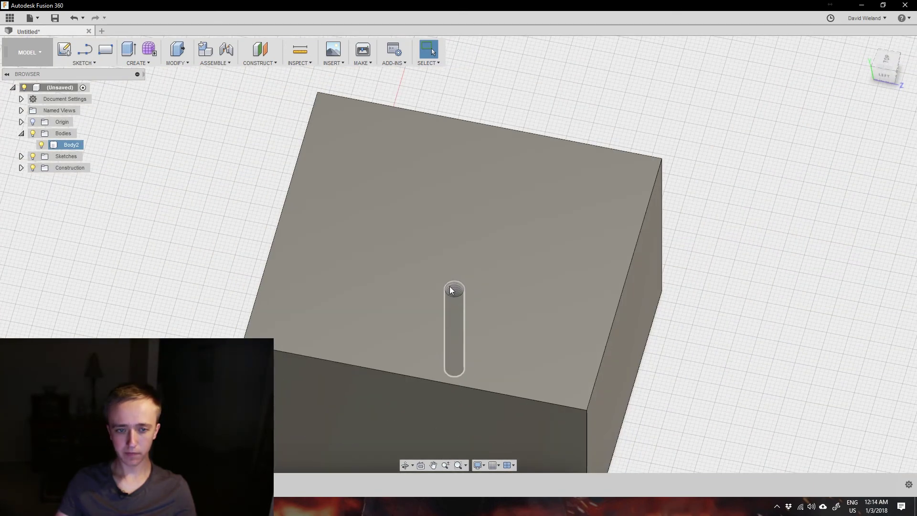
{"action": "left_click", "coordinate": [176, 333]}
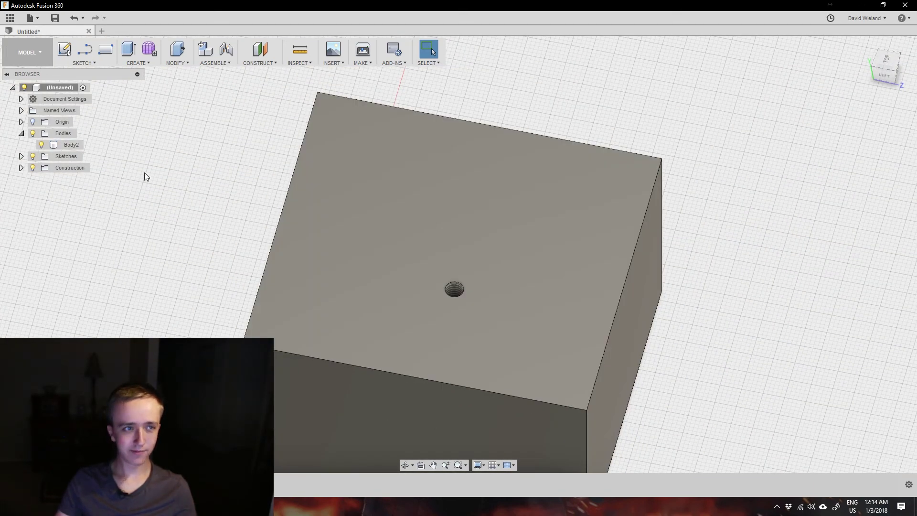
{"action": "left_click", "coordinate": [138, 63]}
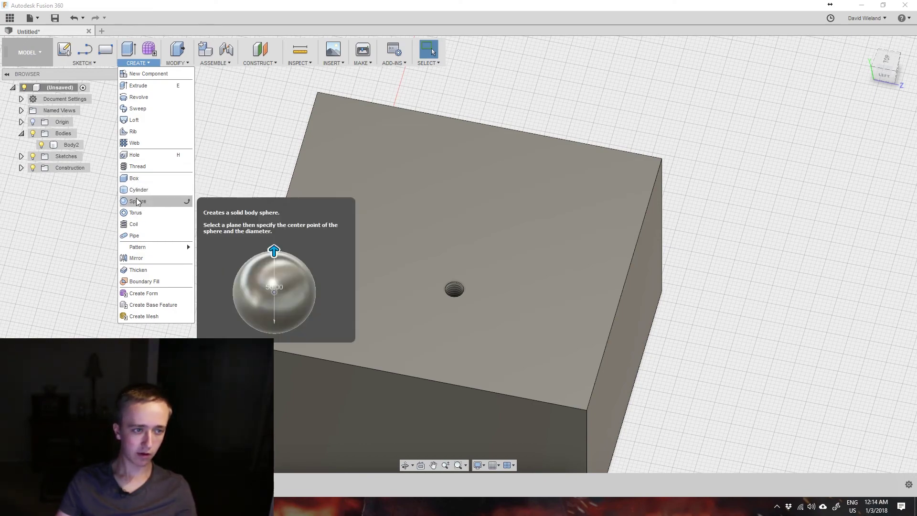
Place a sphere centre beside the box and grow it to 155 mm diameter
{"action": "left_click", "coordinate": [137, 201]}
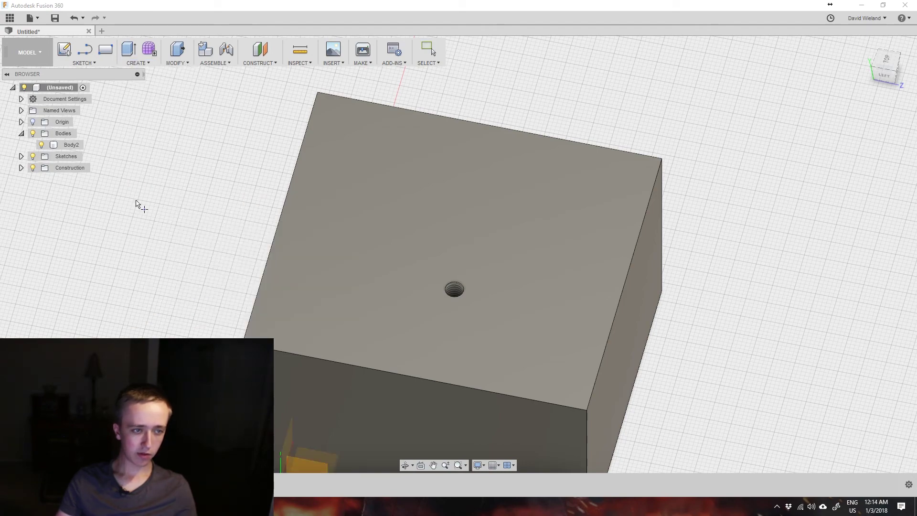
{"action": "scroll", "coordinate": [225, 248], "scroll_direction": "up", "scroll_amount": 3}
{"action": "scroll", "coordinate": [278, 169], "scroll_direction": "down", "scroll_amount": 5}
{"action": "left_click", "coordinate": [306, 340]}
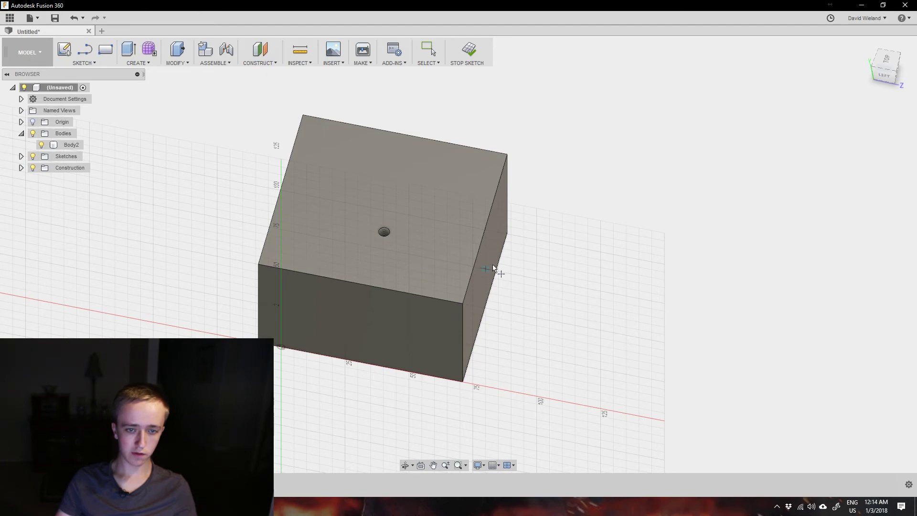
{"action": "left_click", "coordinate": [520, 275]}
{"action": "left_click_drag", "start_coordinate": [528, 247], "coordinate": [543, 196]}
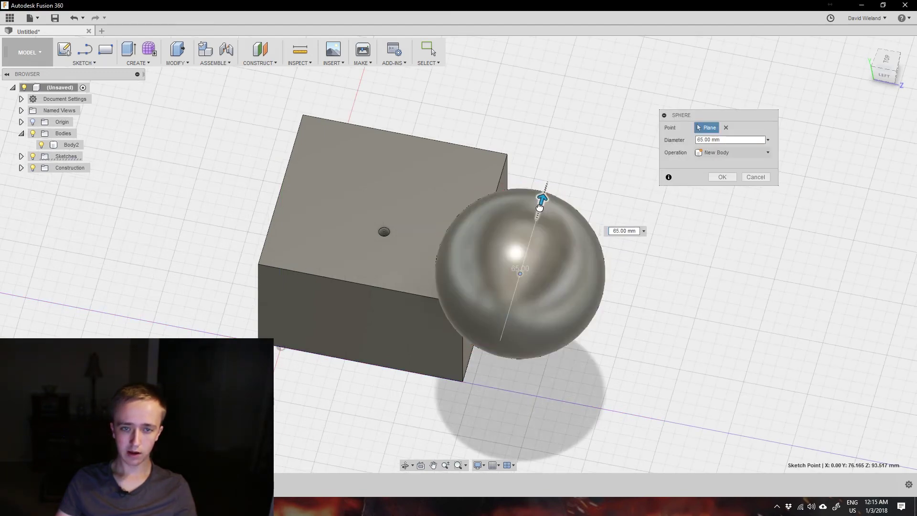
{"action": "left_click_drag", "start_coordinate": [543, 196], "coordinate": [591, 128]}
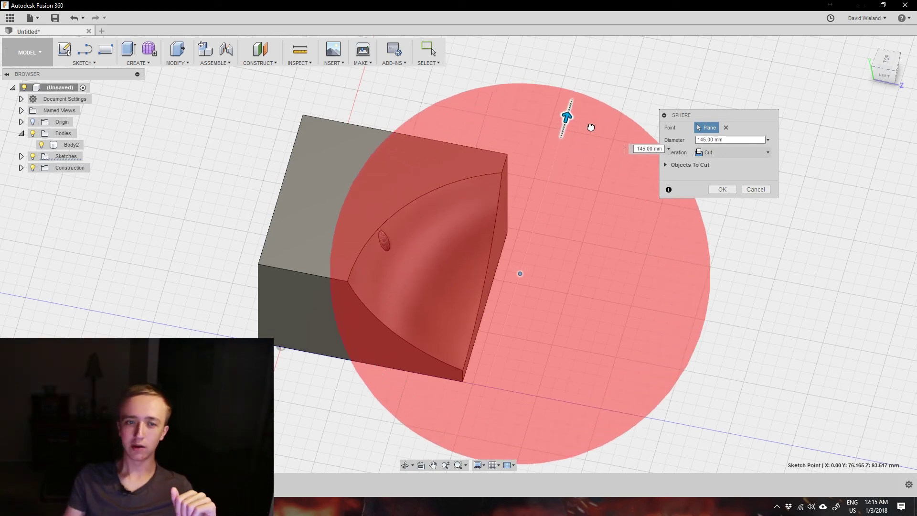
{"action": "left_click_drag", "start_coordinate": [587, 128], "coordinate": [591, 121]}
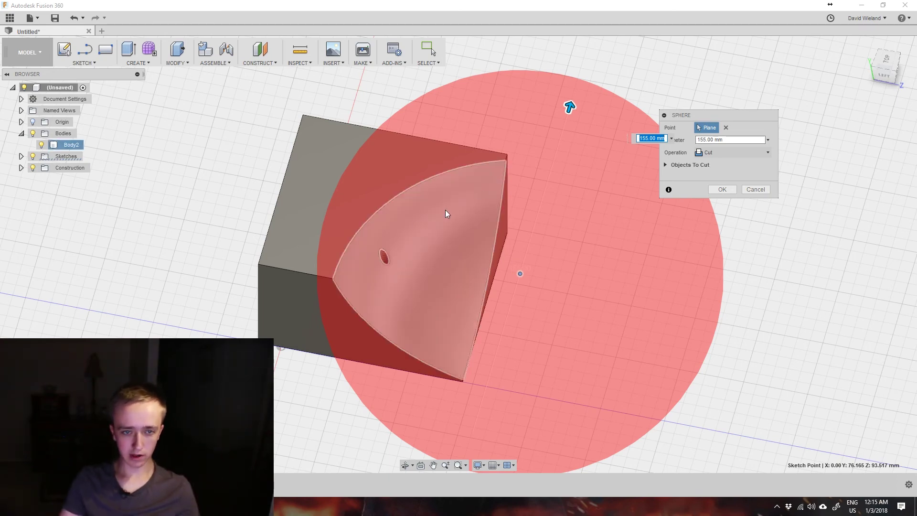
{"action": "middle_click_drag", "start_coordinate": [395, 296], "coordinate": [341, 178], "text": "shift"}
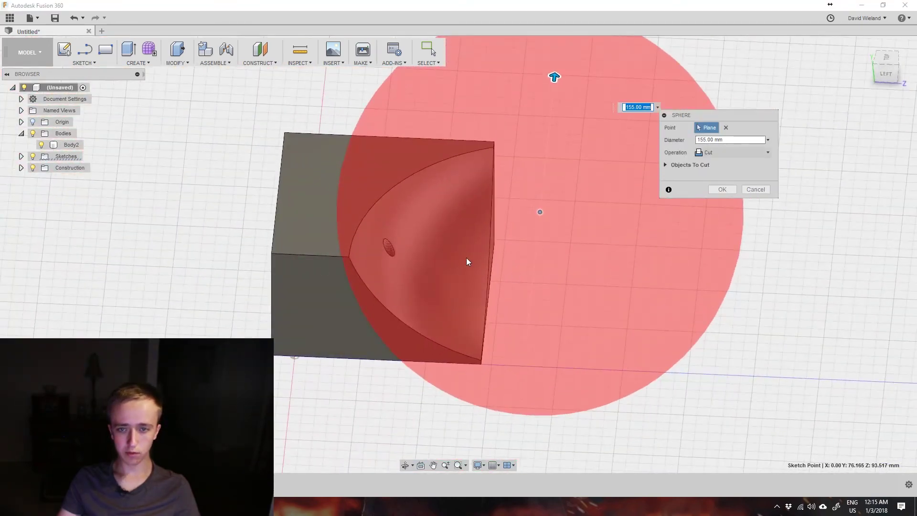
Try Join and Intersect for the sphere, then apply it as a Cut into the box
{"action": "left_click", "coordinate": [736, 152]}
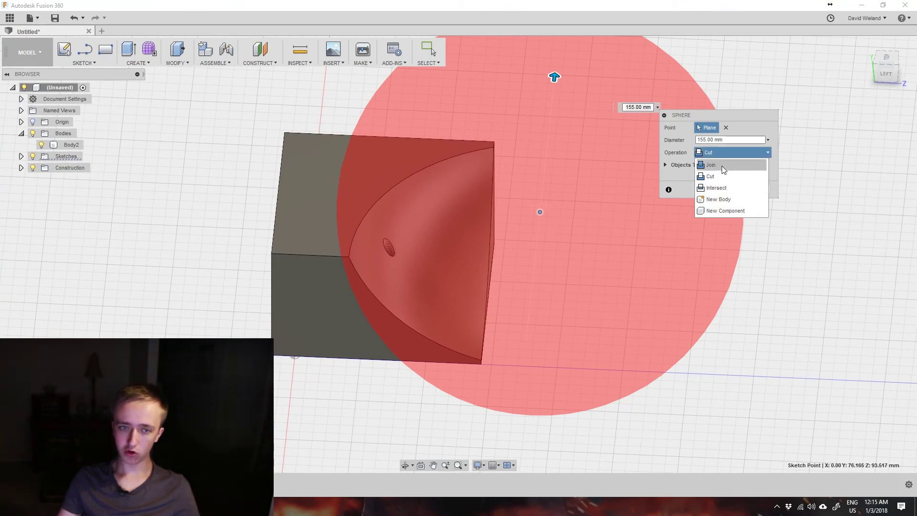
{"action": "left_click", "coordinate": [716, 165]}
{"action": "left_click", "coordinate": [715, 151]}
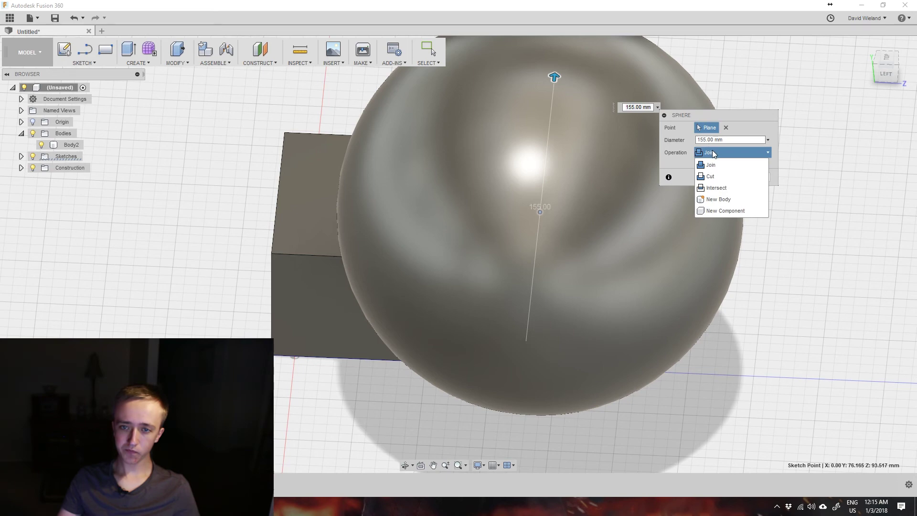
{"action": "left_click", "coordinate": [719, 189]}
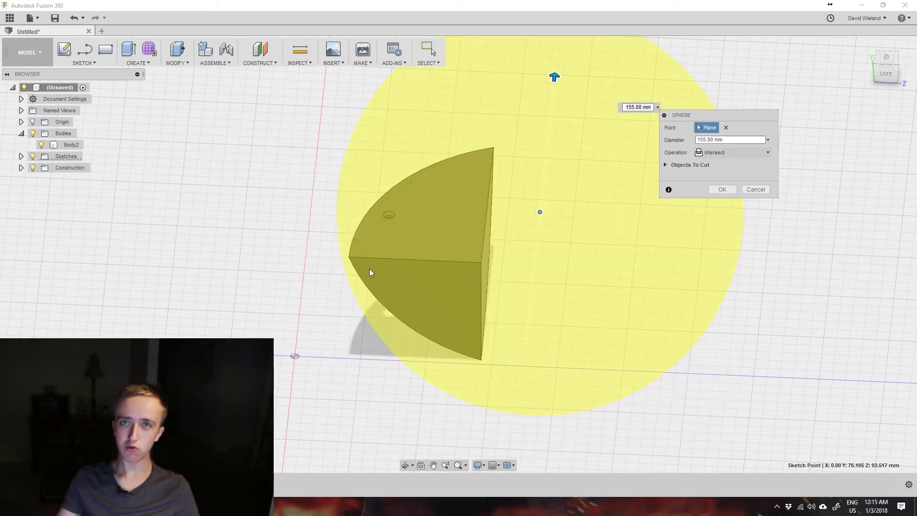
{"action": "mouse_move", "coordinate": [322, 288]}
{"action": "middle_mouse_down", "text": "shift"}
{"action": "mouse_move", "coordinate": [393, 239]}
{"action": "mouse_move", "coordinate": [371, 258]}
{"action": "mouse_move", "coordinate": [307, 278]}
{"action": "middle_mouse_up", "text": "shift"}
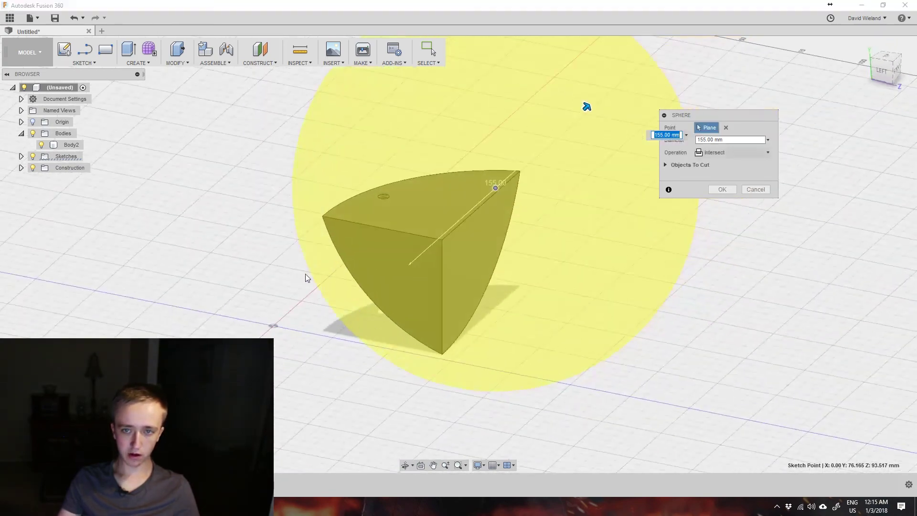
{"action": "left_click", "coordinate": [741, 153]}
{"action": "left_click", "coordinate": [726, 176]}
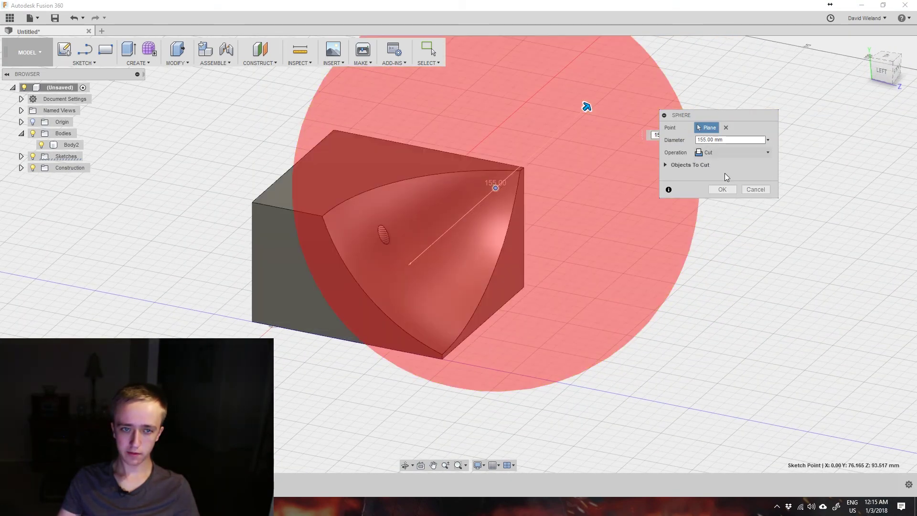
{"action": "left_click", "coordinate": [721, 189]}
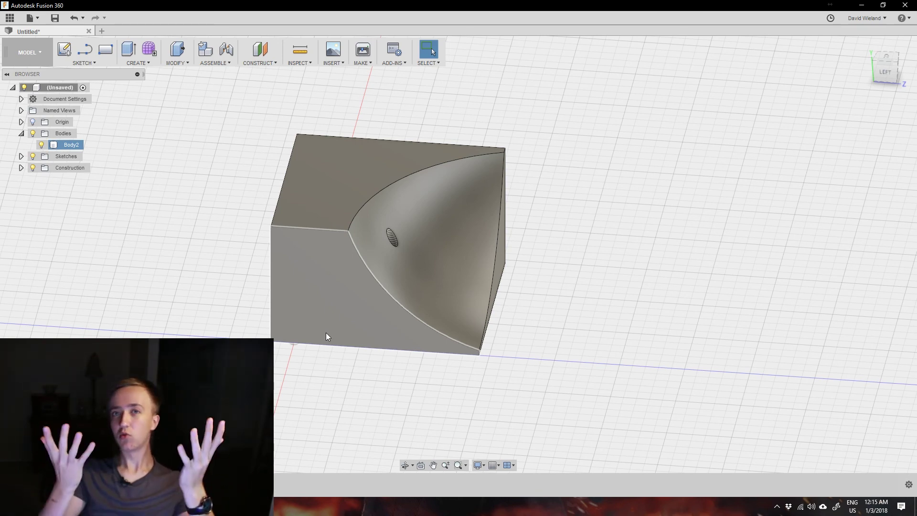
Delete the cut box and start a coil with a 120 mm base circle centred on the origin
{"action": "key", "text": "Delete"}
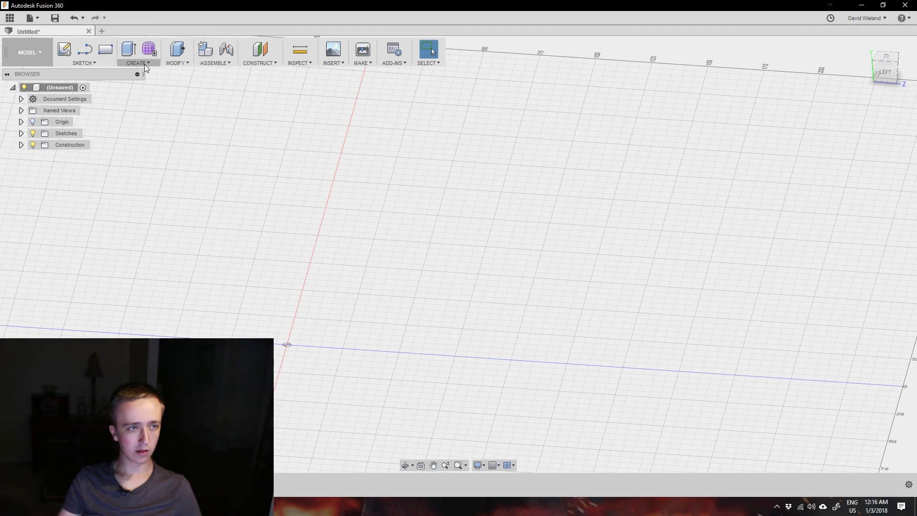
{"action": "left_click", "coordinate": [144, 64]}
{"action": "left_click", "coordinate": [136, 227]}
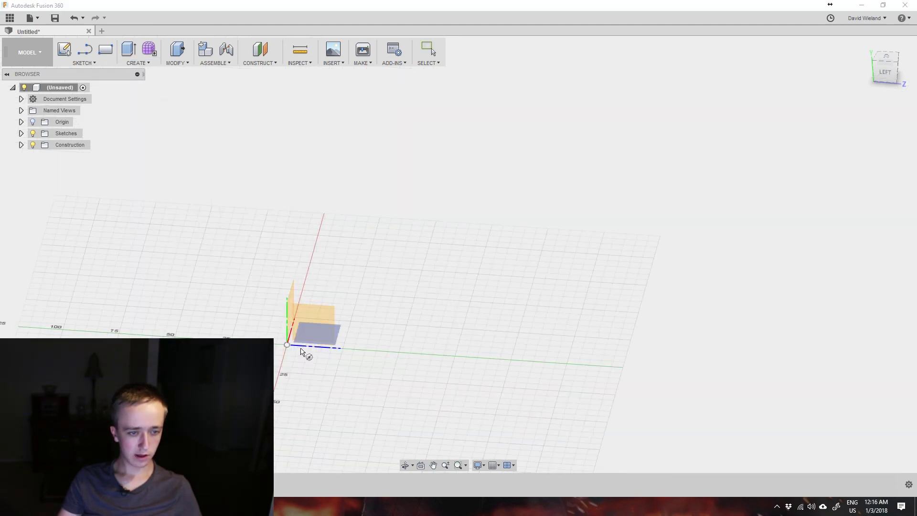
{"action": "left_click", "coordinate": [337, 335]}
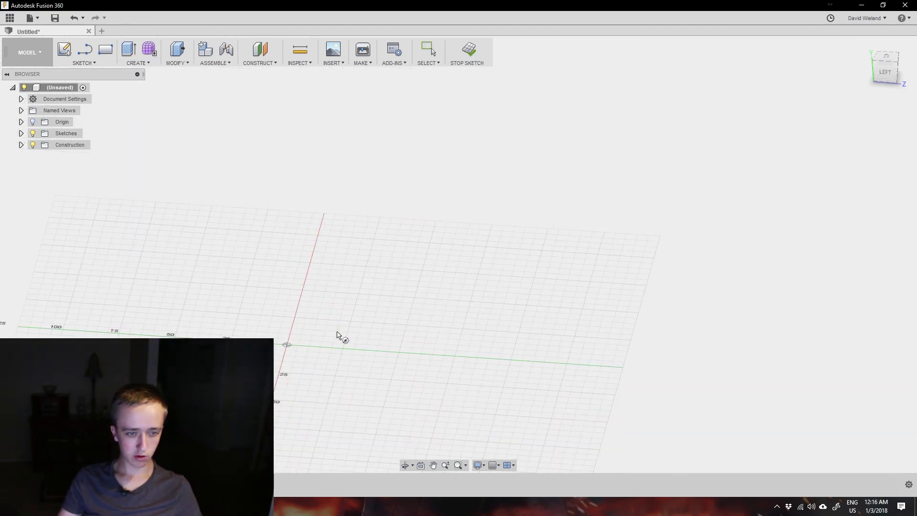
{"action": "left_click", "coordinate": [287, 345]}
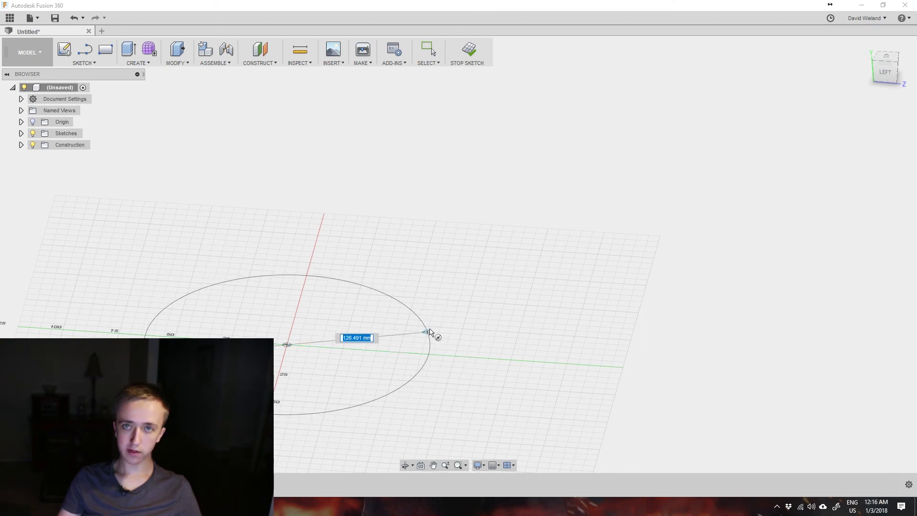
{"action": "left_click", "coordinate": [421, 353]}
Give the coil 4 revolutions and a 260 mm height, creating Body3
{"action": "scroll", "coordinate": [363, 417], "scroll_direction": "down", "scroll_amount": 5}
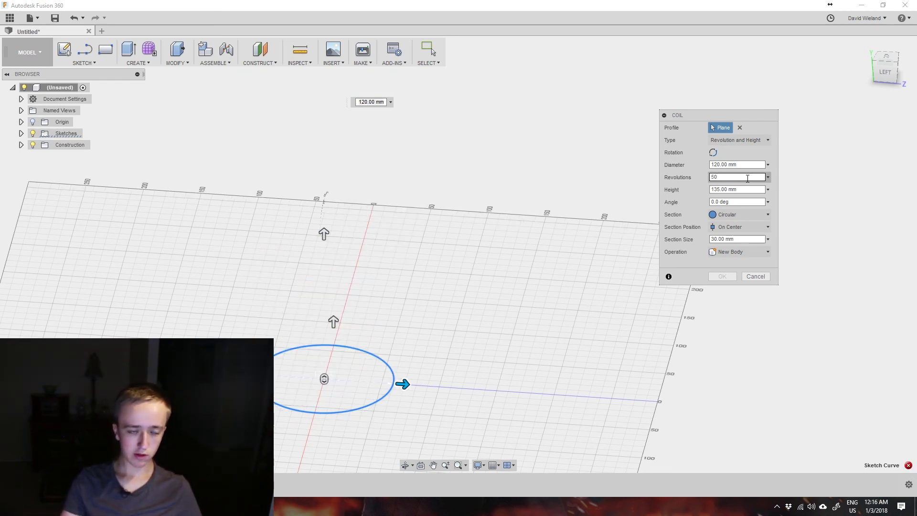
{"action": "scroll", "coordinate": [350, 379], "scroll_direction": "down", "scroll_amount": 8}
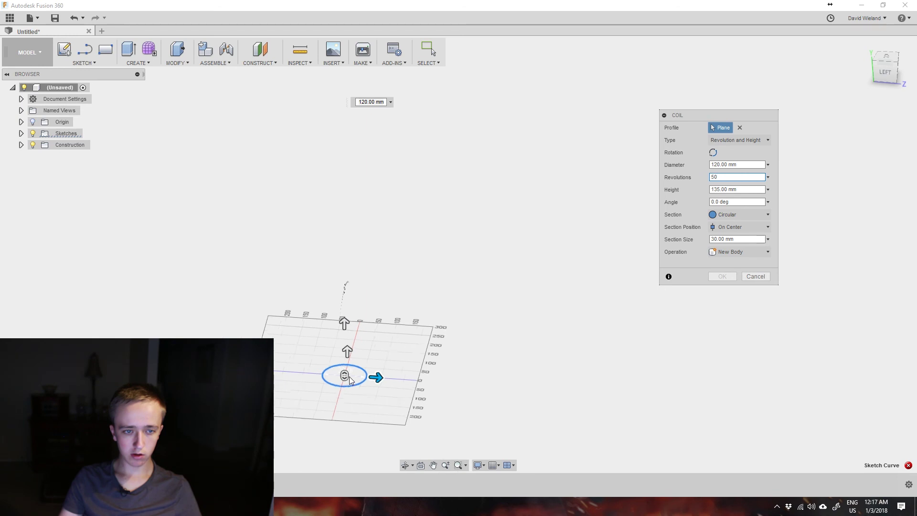
{"action": "scroll", "coordinate": [373, 321], "scroll_direction": "up", "scroll_amount": 3}
{"action": "scroll", "coordinate": [373, 321], "scroll_direction": "up", "scroll_amount": 3}
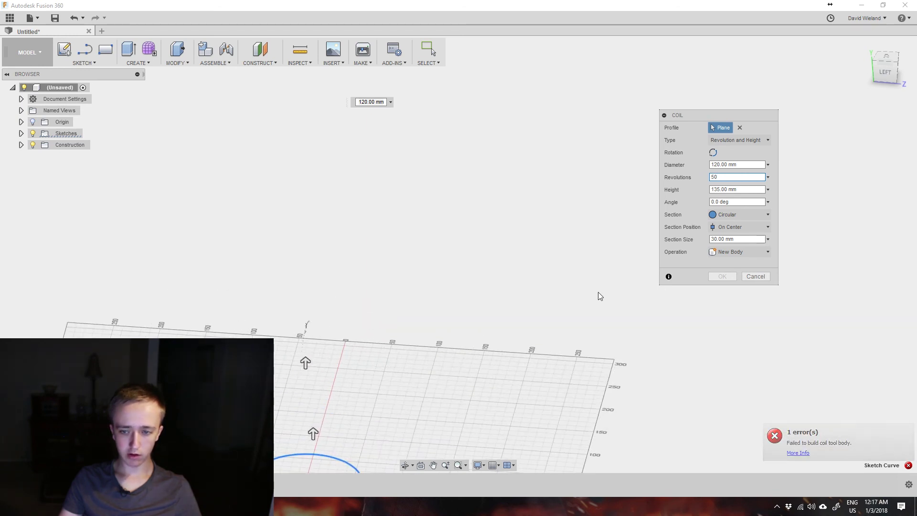
{"action": "middle_click_drag", "start_coordinate": [471, 371], "coordinate": [505, 253]}
{"action": "left_click", "coordinate": [719, 178]}
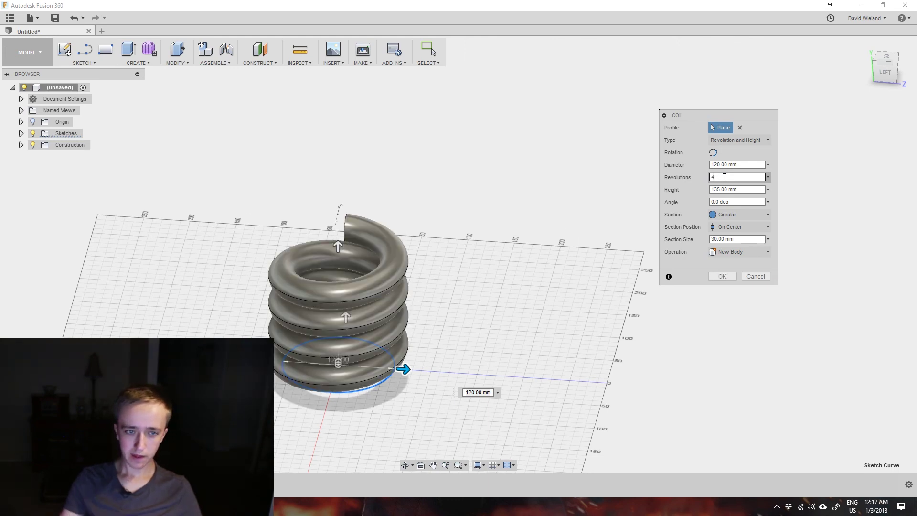
{"action": "left_click_drag", "start_coordinate": [338, 246], "coordinate": [335, 145]}
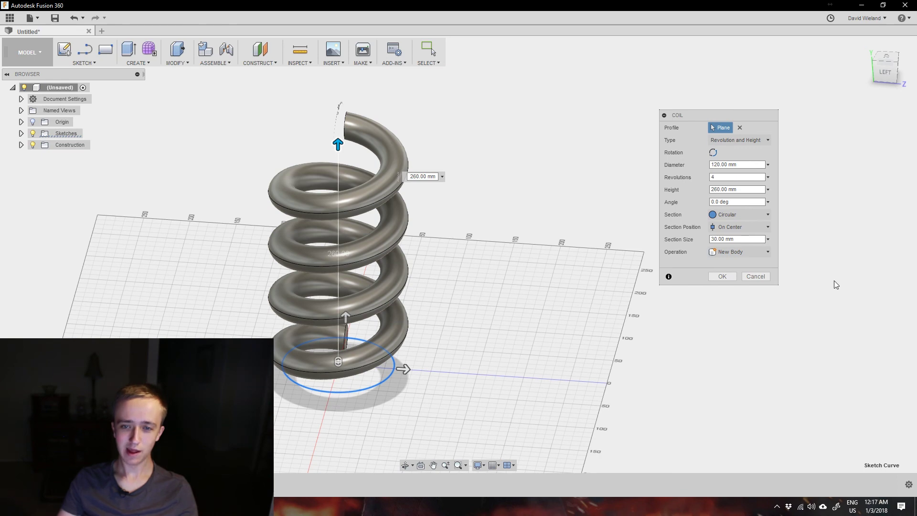
{"action": "left_click", "coordinate": [722, 276]}
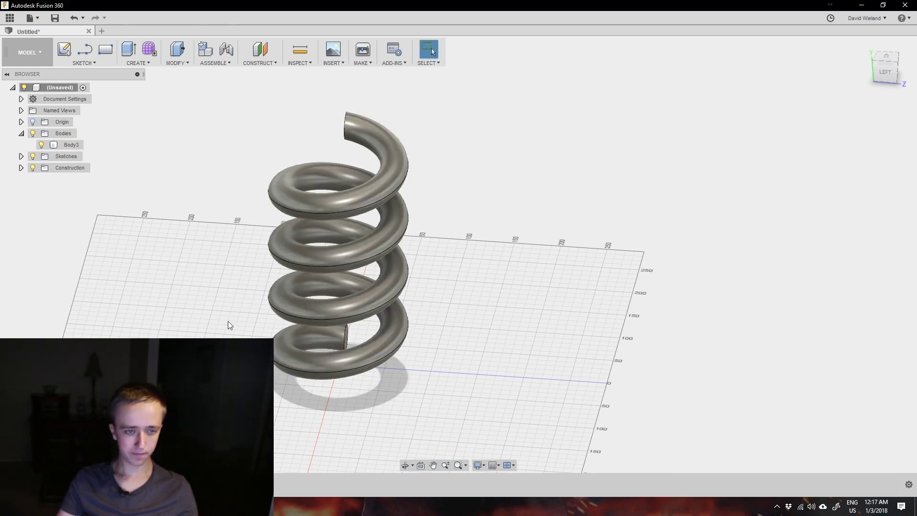
{"action": "middle_click_drag", "start_coordinate": [228, 321], "coordinate": [225, 258], "text": "shift"}
Look over the Pattern and Mirror entries in the Create menu
{"action": "left_click", "coordinate": [137, 63]}
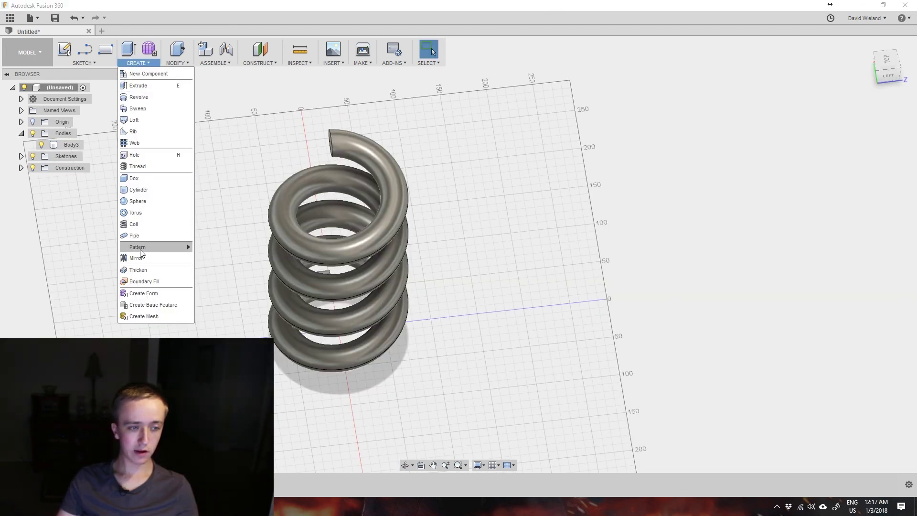
{"action": "mouse_move", "coordinate": [141, 249]}
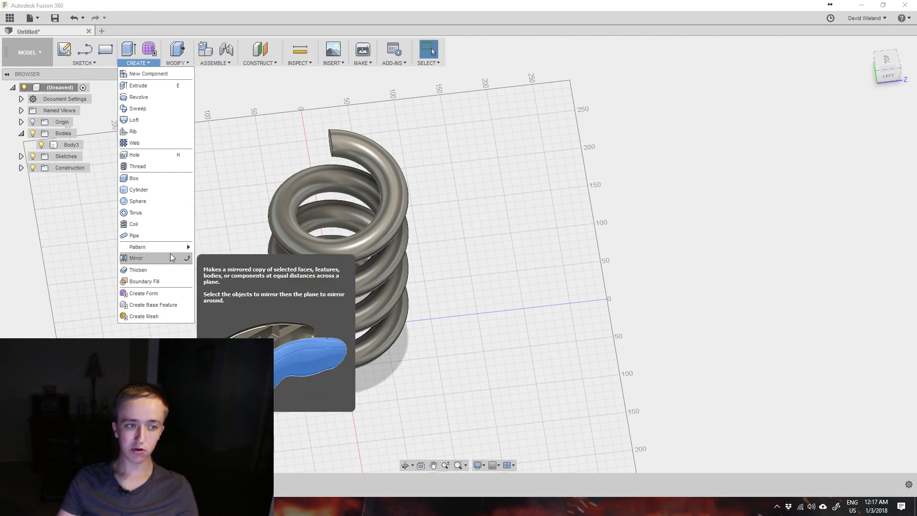